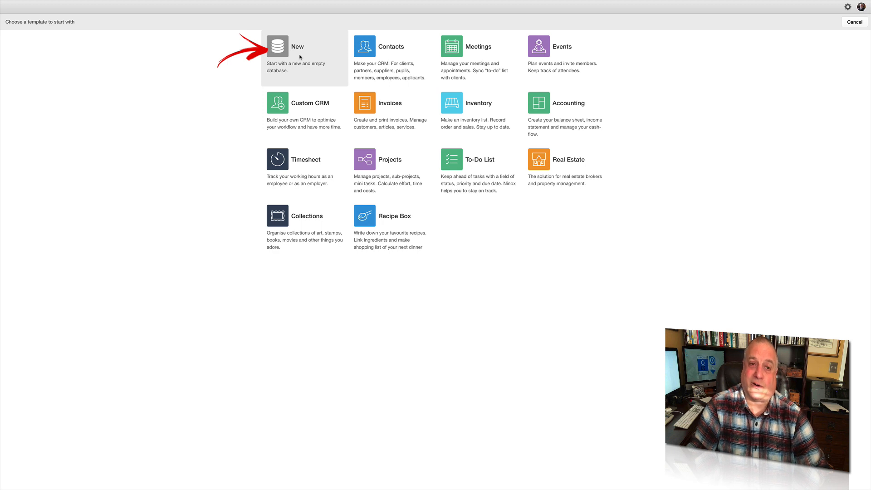
- Create a new empty local database named "MY Custom CRM"
left_click(300, 56)
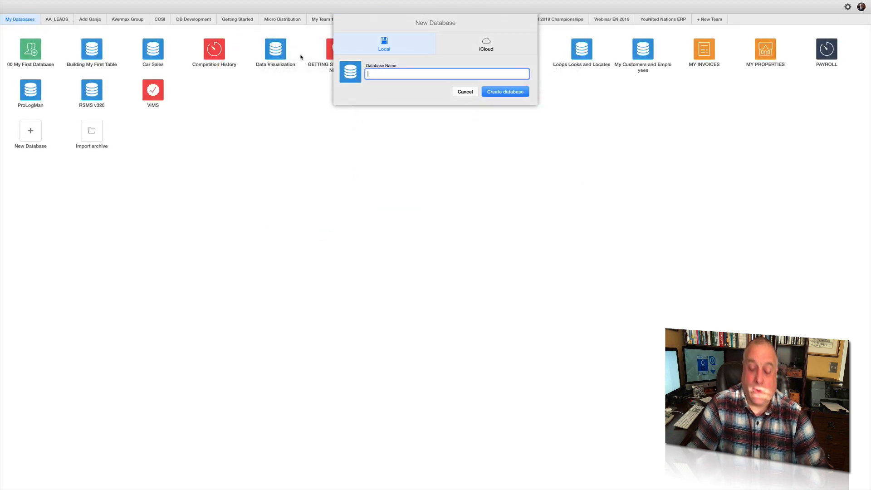
type("MY ")
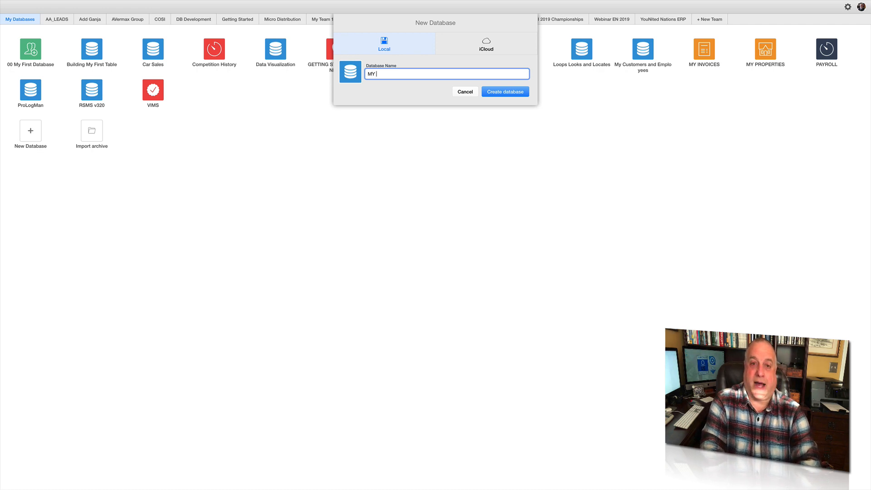
type("Custom ")
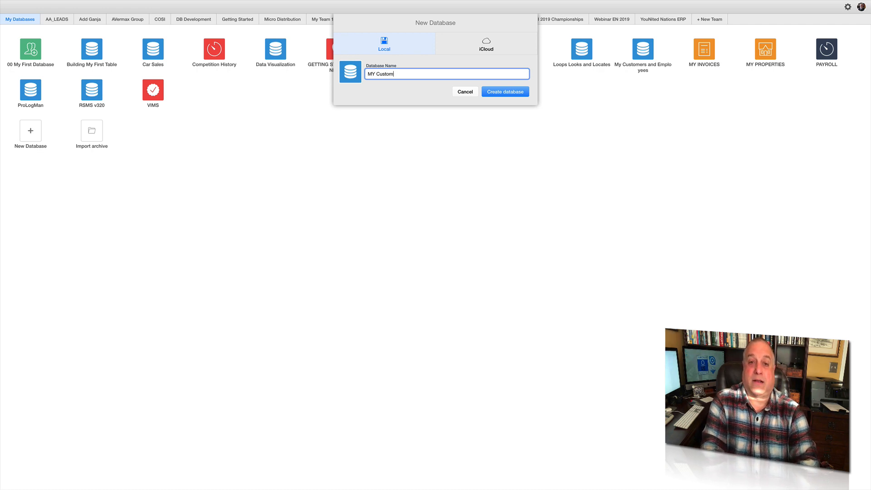
type("CRM")
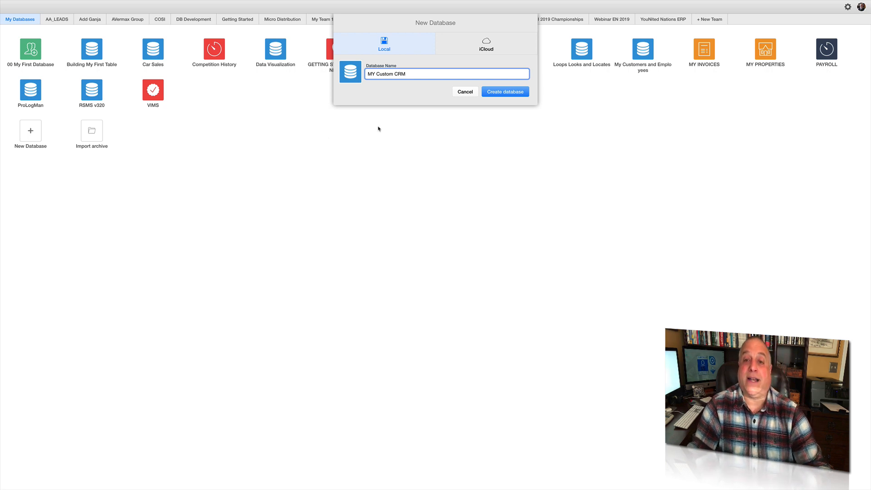
left_click(505, 92)
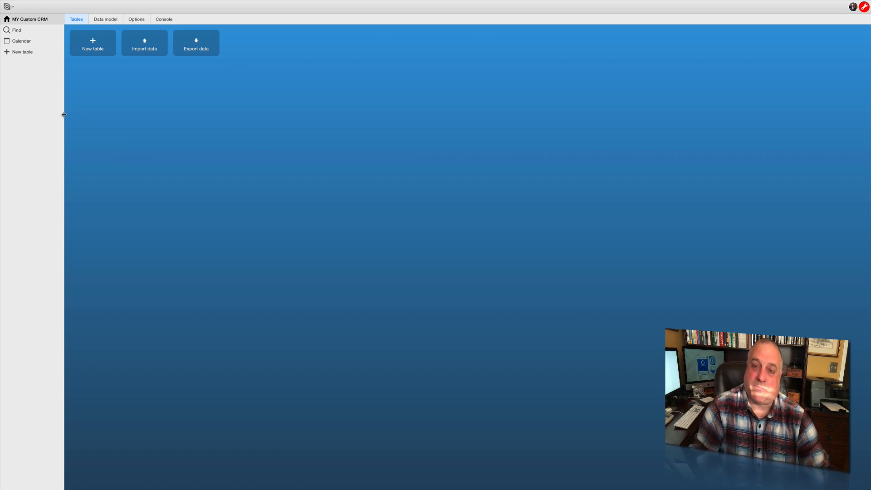
- Collapse the navigation sidebar and restore it
left_click_drag(64, 115, 2, 113)
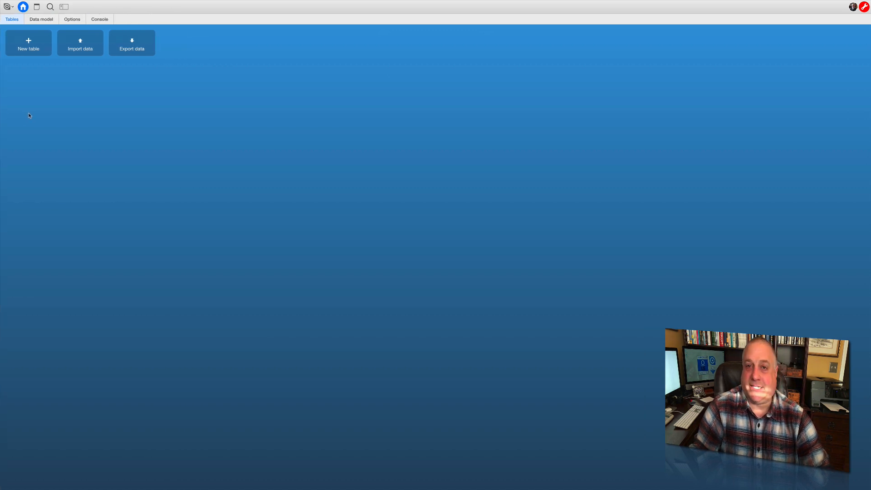
left_click(64, 8)
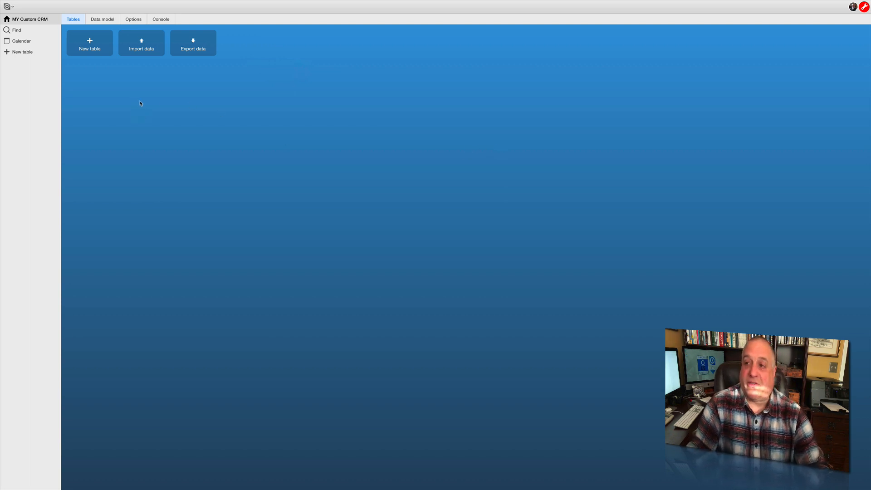
- Create a table named "Customer" with a Text, a Text (multiline) and a Rich text field, and save it
left_click(90, 46)
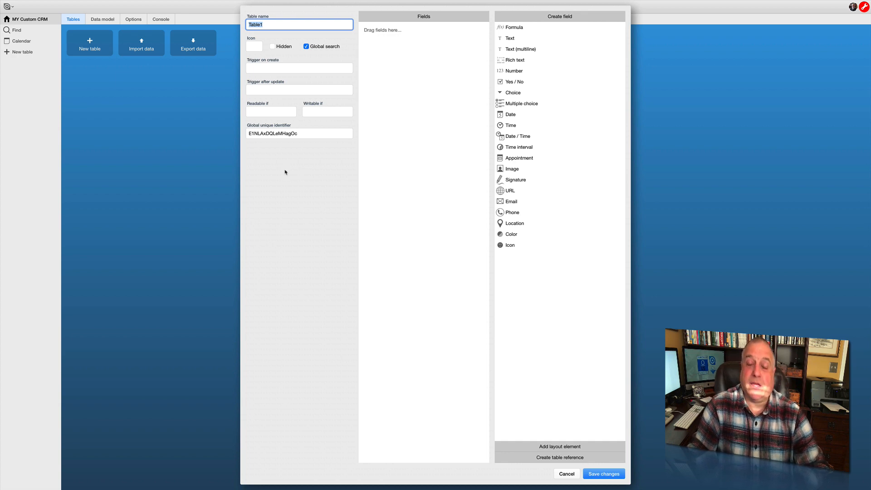
type("Customer")
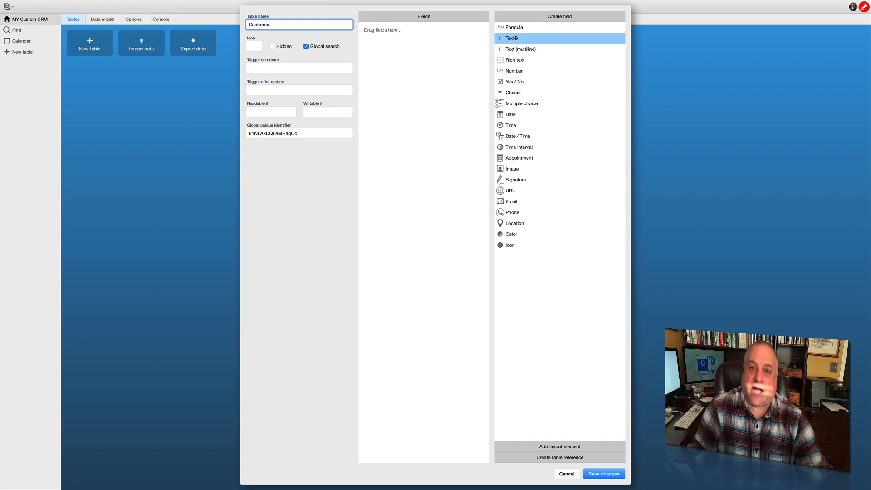
left_click_drag(516, 38, 395, 54)
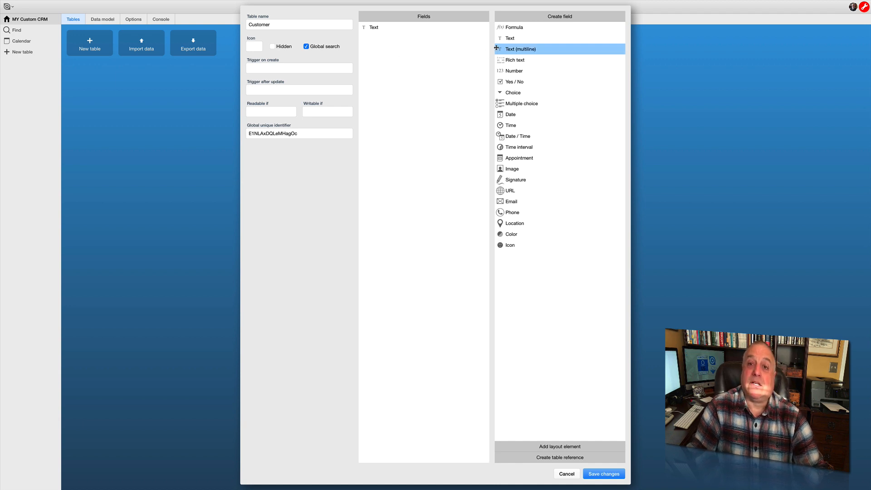
left_click_drag(518, 49, 405, 61)
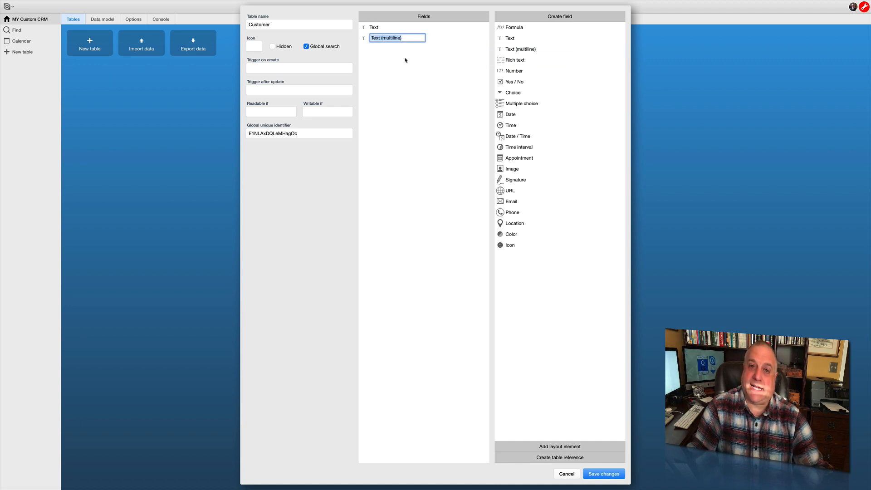
left_click_drag(513, 60, 408, 79)
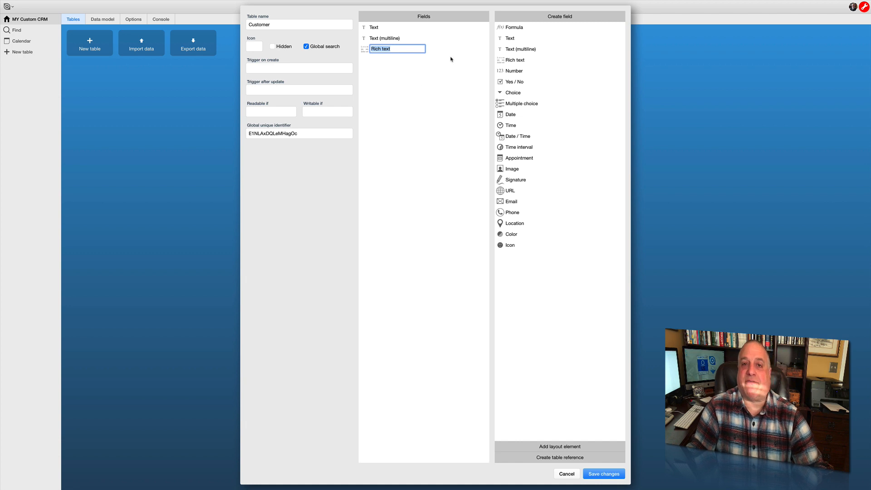
left_click(409, 94)
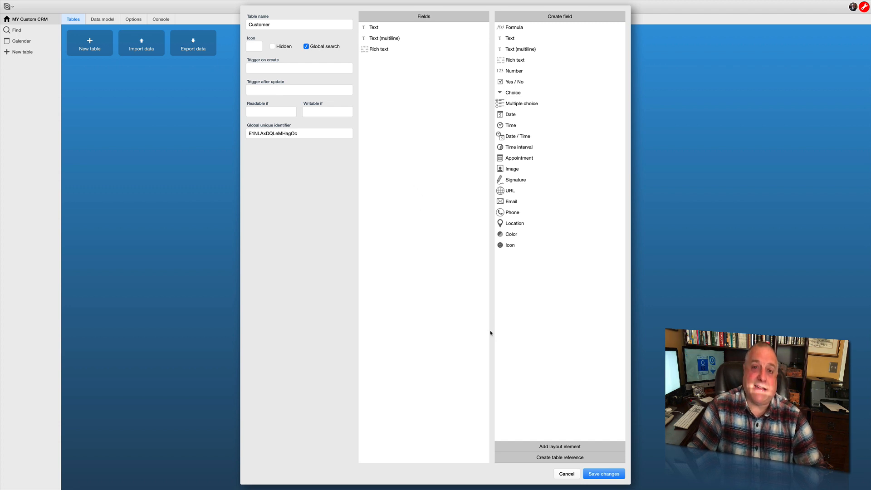
left_click(600, 475)
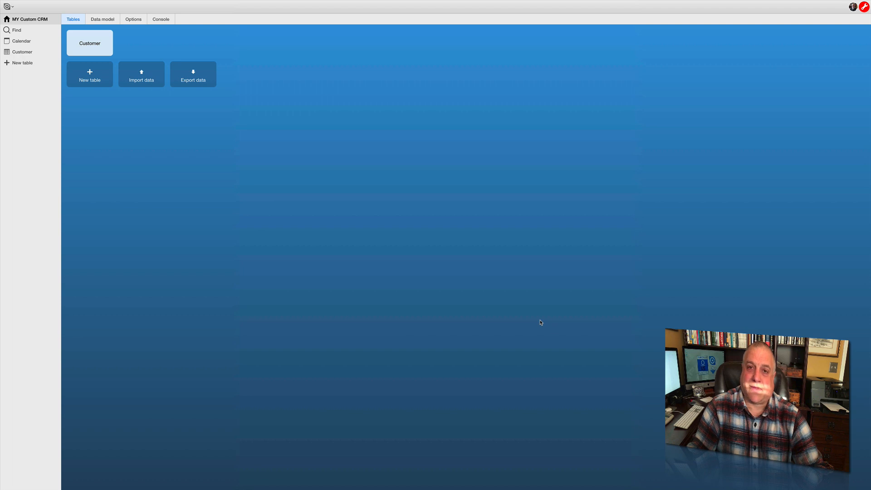
- Open the Customer table and add a blank record
left_click(104, 46)
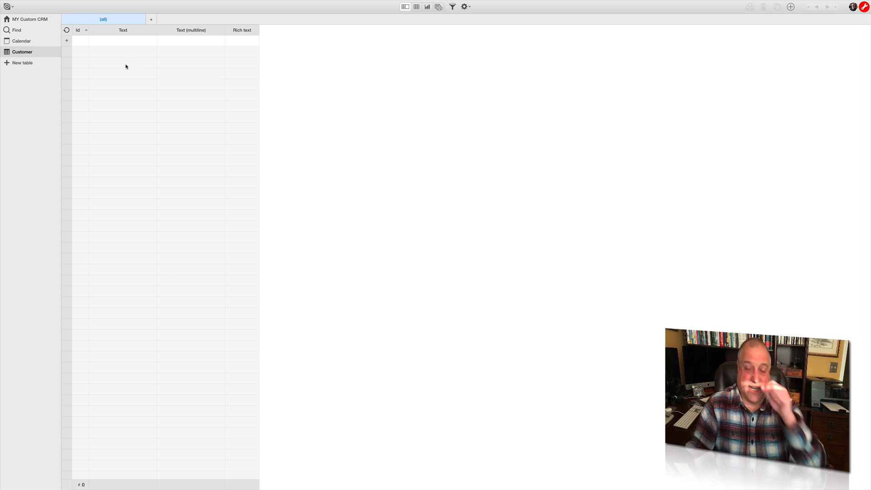
left_click(66, 42)
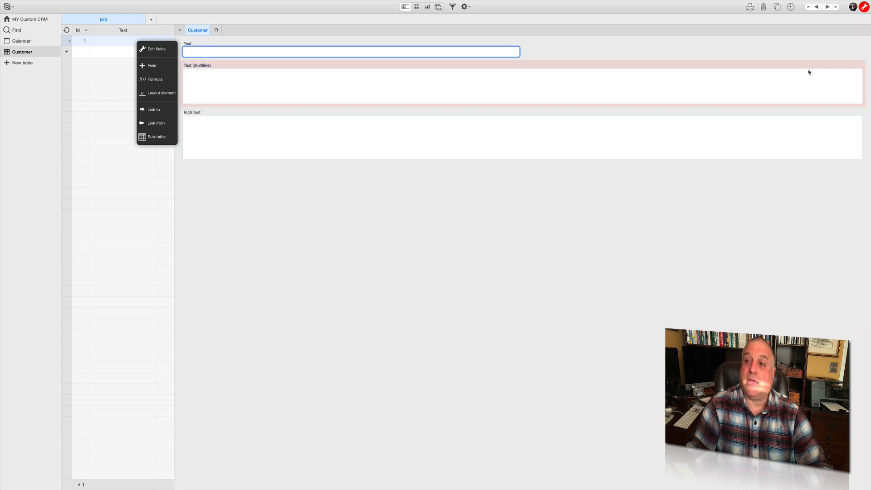
- Turn the edit mode off to view the plain record form and turn it back on
left_click(865, 6)
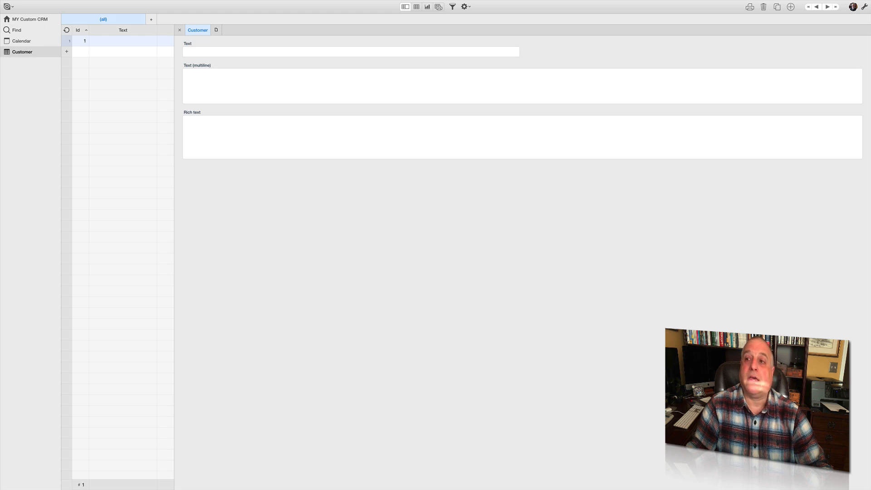
left_click(864, 7)
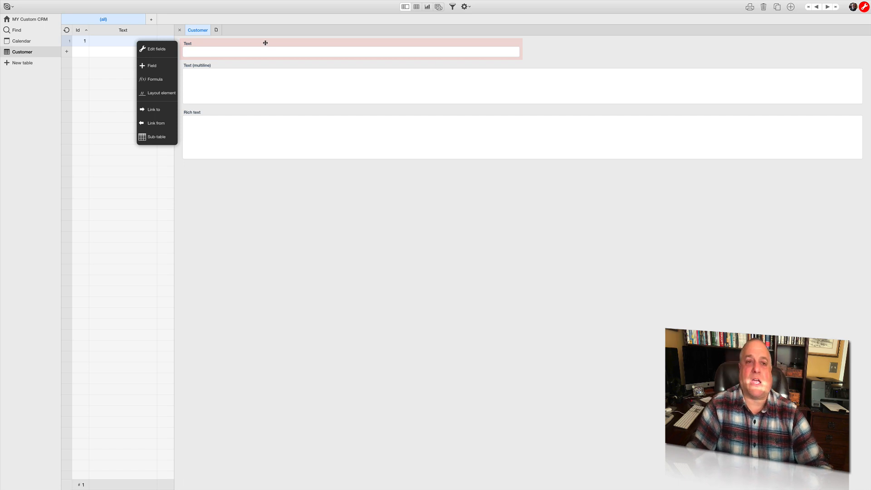
- Edit the Customer table's fields, adding a second Text field directly beneath the first Text field
left_click(157, 49)
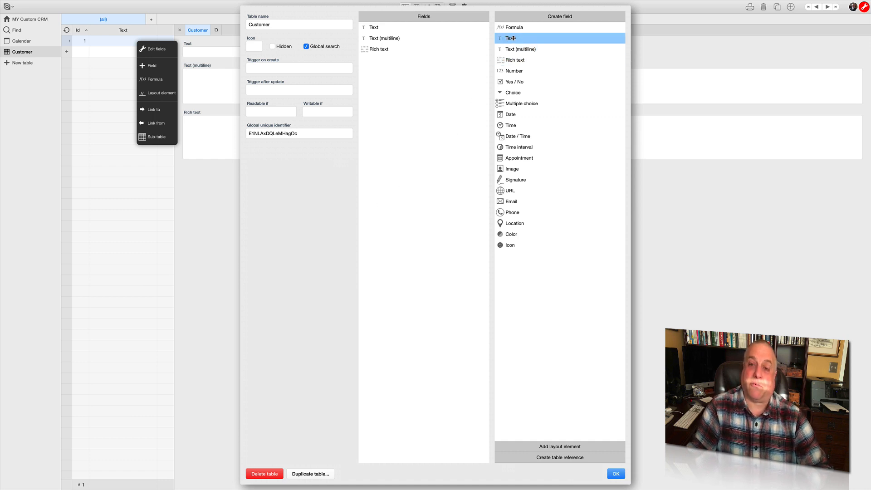
left_click_drag(514, 39, 387, 80)
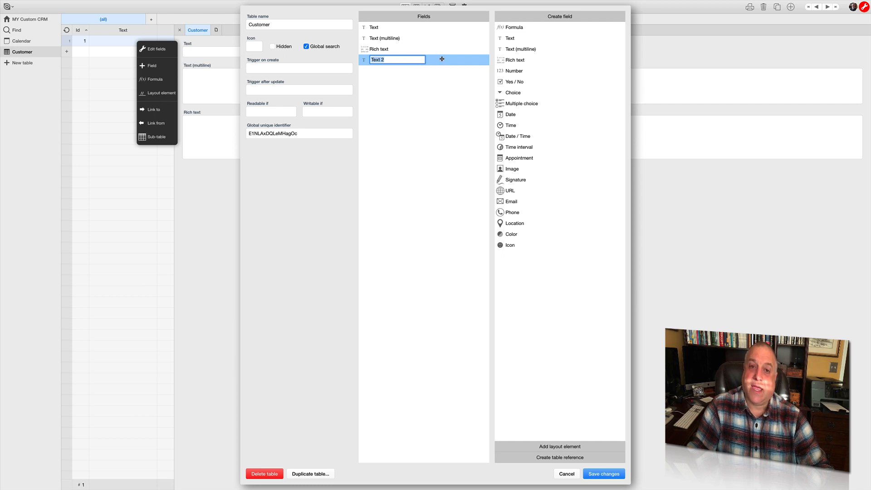
left_click_drag(442, 59, 443, 37)
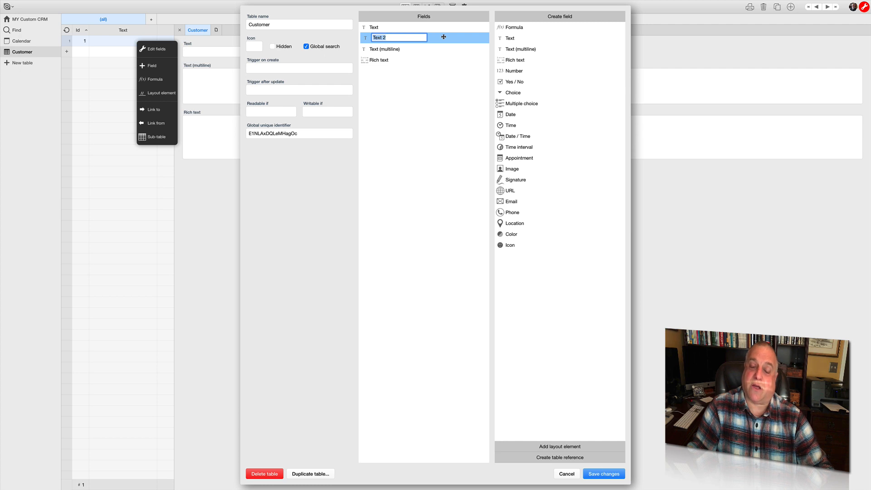
left_click_drag(444, 37, 444, 37)
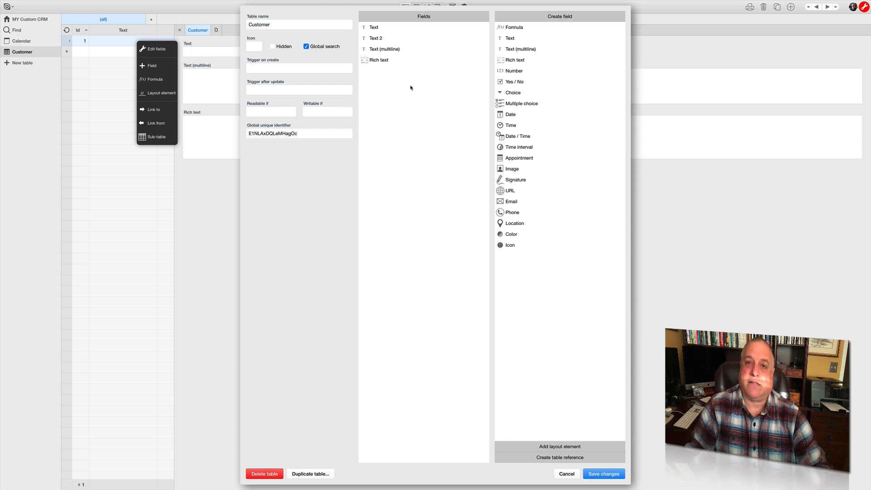
- Rename the first Text field of the Customer table to "First Name"
left_click(414, 27)
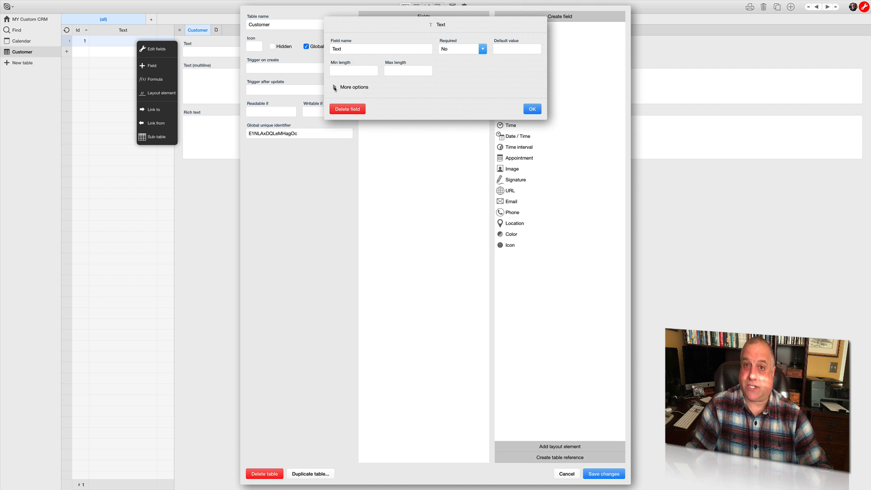
double_click(350, 49)
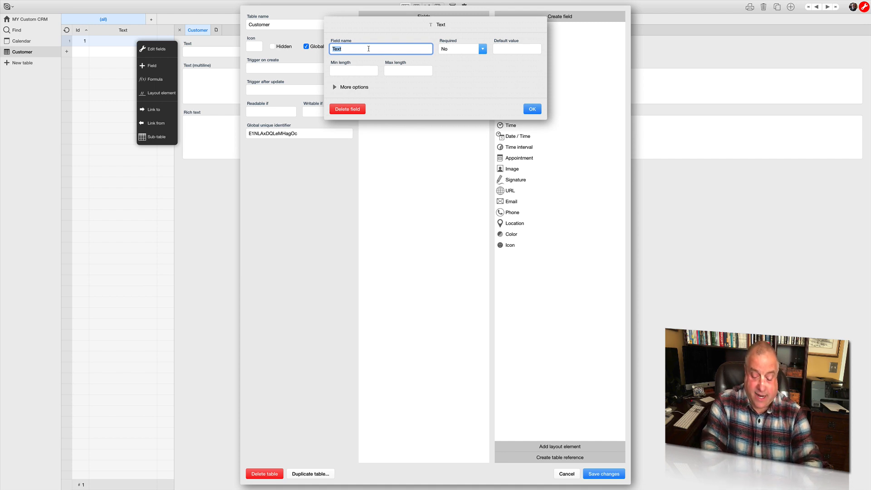
type("First Name")
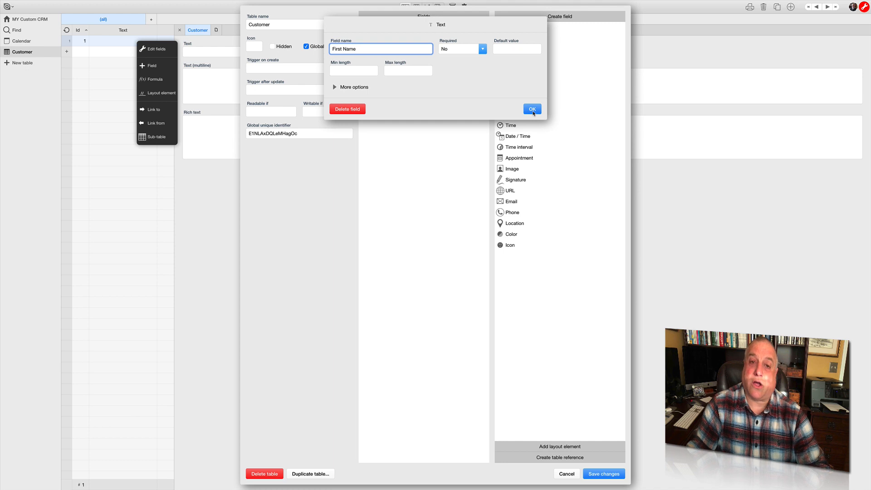
left_click(533, 113)
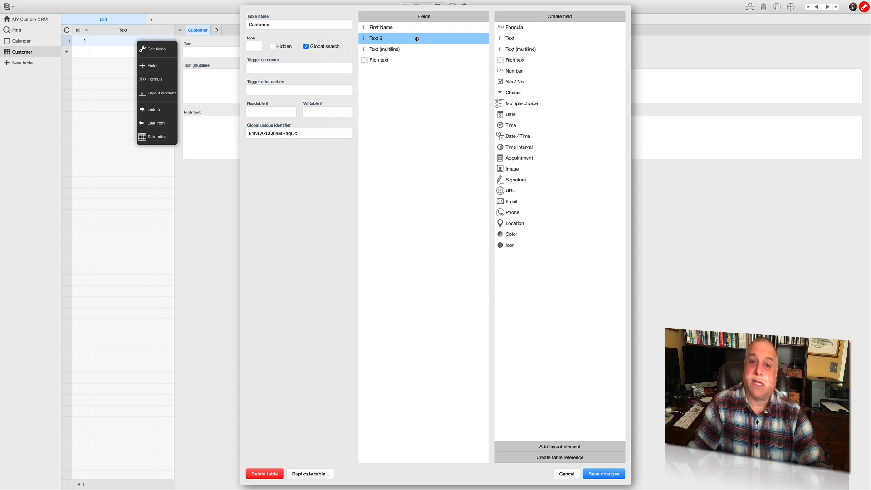
- Rename the Text 2 field to "Last Name"
left_click(417, 39)
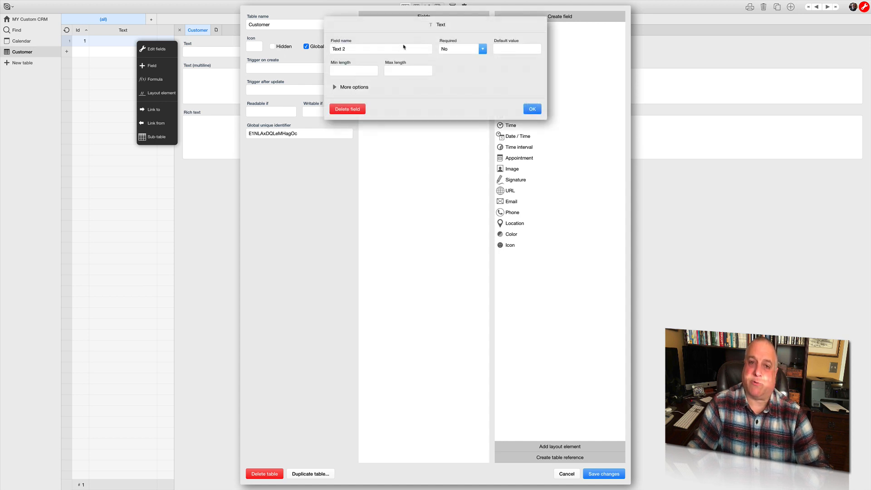
left_click(365, 48)
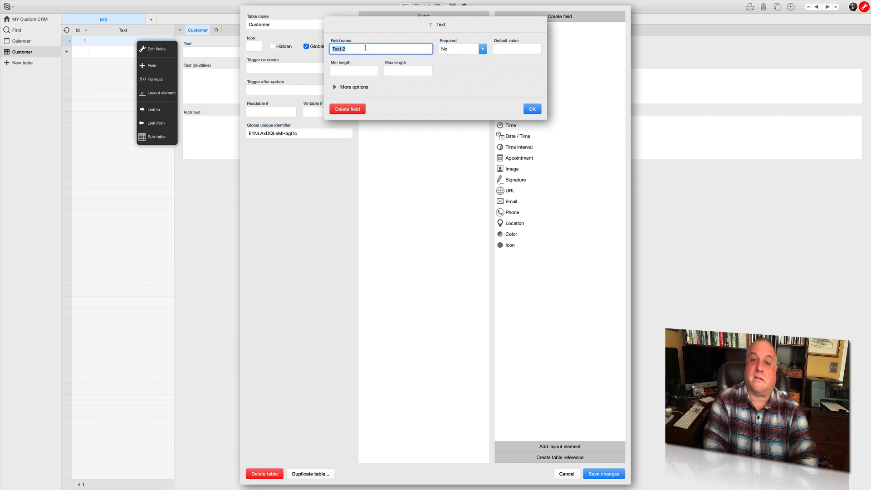
type("Last")
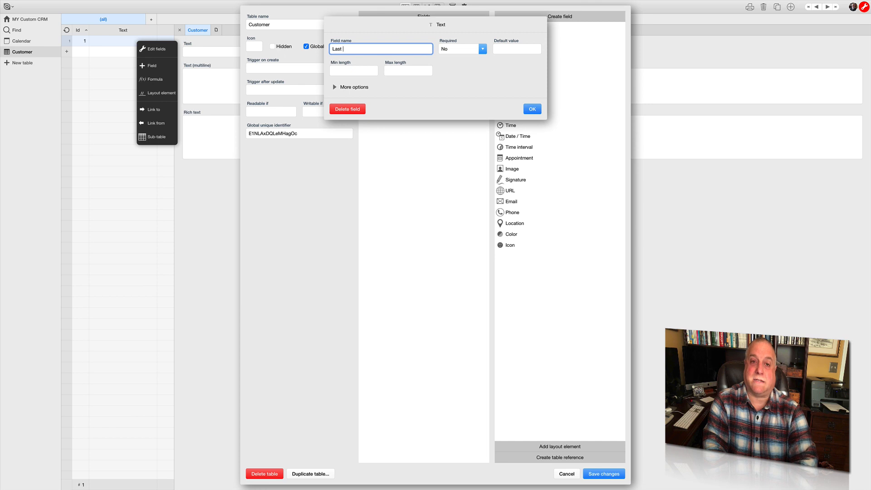
type(" Name")
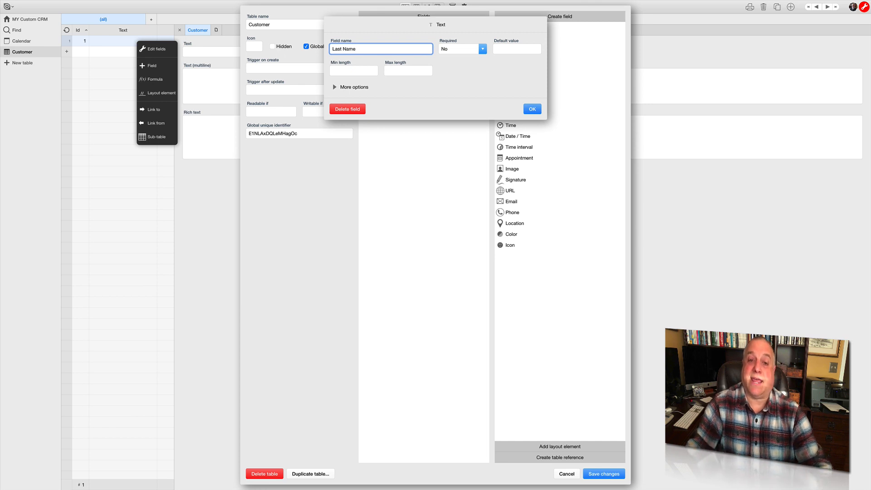
left_click(529, 112)
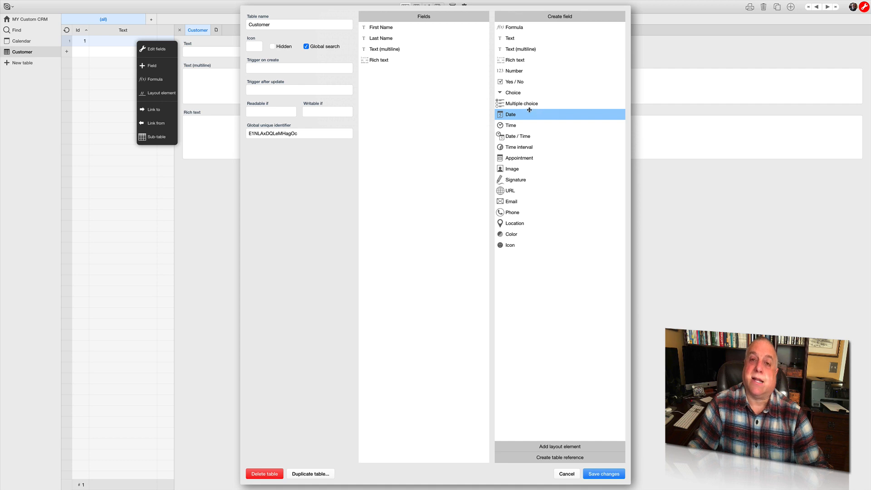
- Rename the Text (multiline) field to "Customer Comments"
left_click(389, 52)
triple_click(372, 51)
type("Customer Comments")
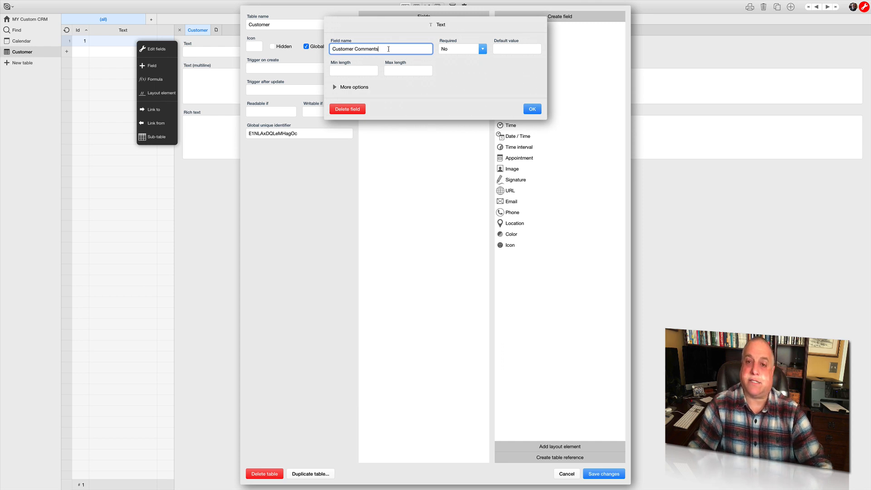
left_click(529, 111)
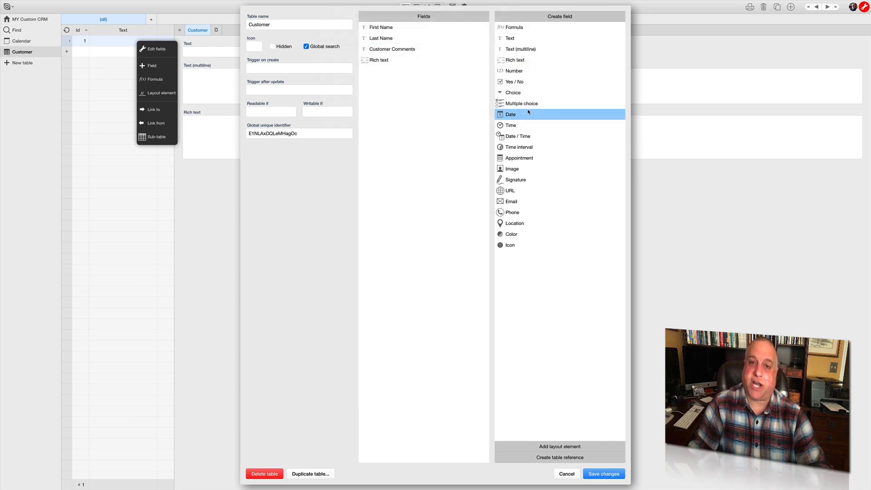
- Rename the Rich text field to "Customer Notes (Internal Use Only)" and save the Customer table's field changes
left_click(389, 60)
type("Customer Notes")
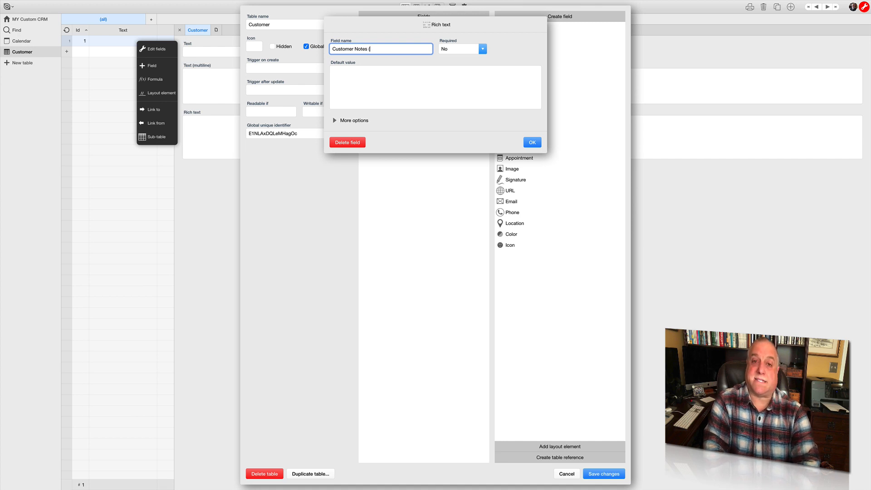
type(" (Internal ")
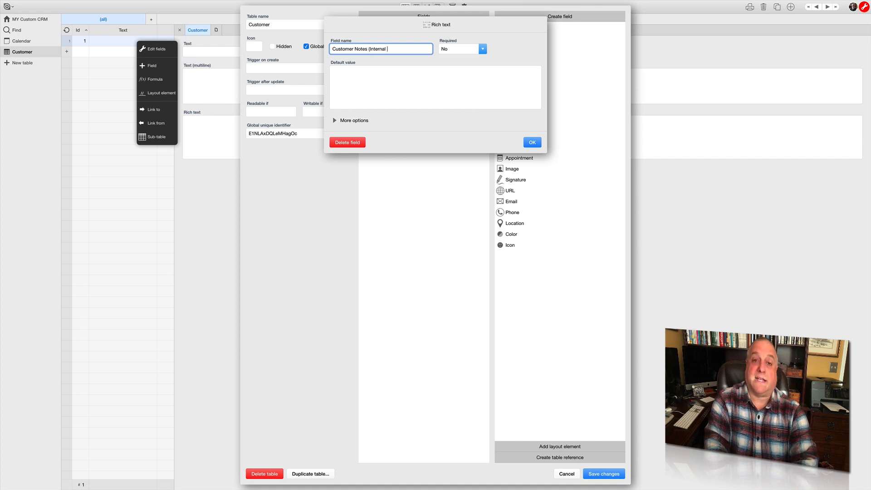
type("Use Only")
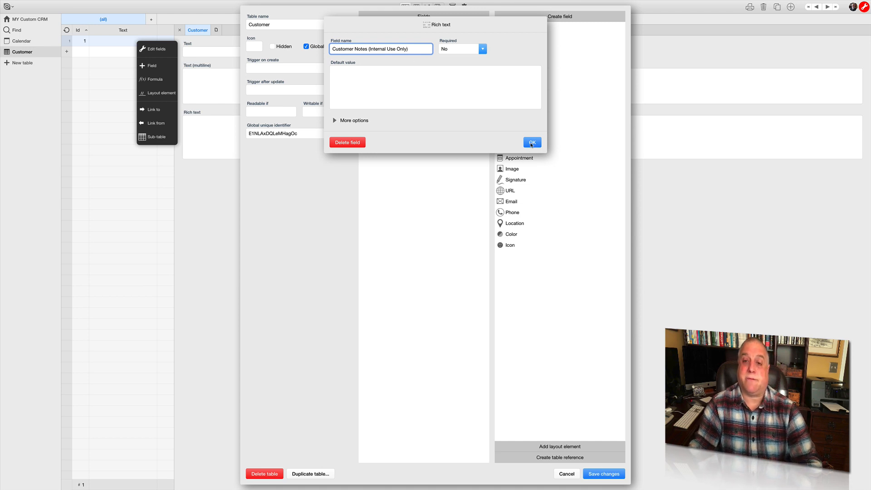
left_click(532, 142)
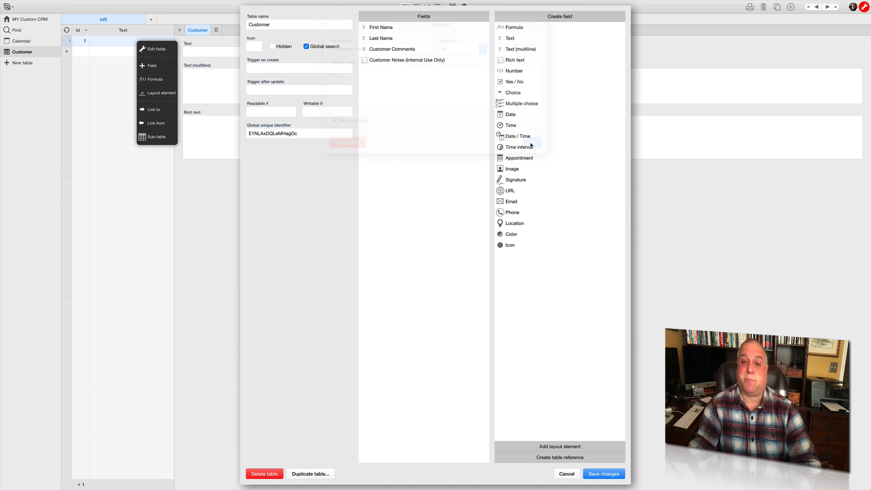
left_click(595, 475)
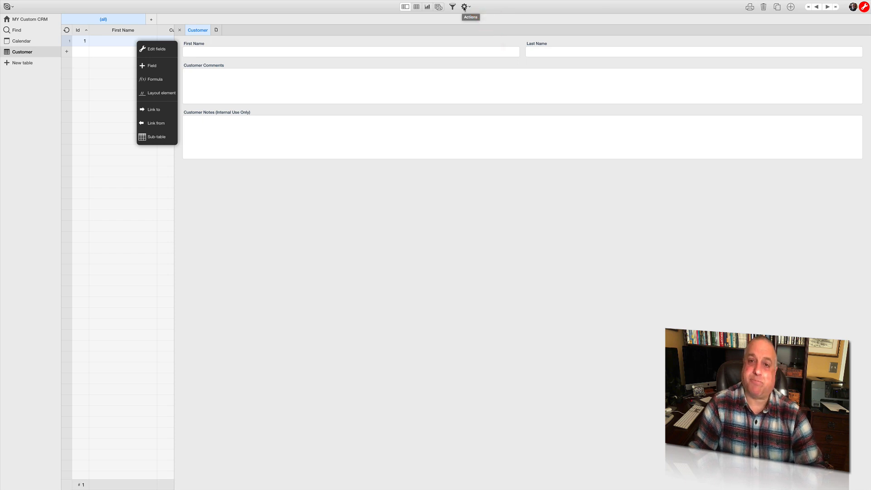
- Give the Customer table the group-of-people icon and save the table settings
left_click(464, 7)
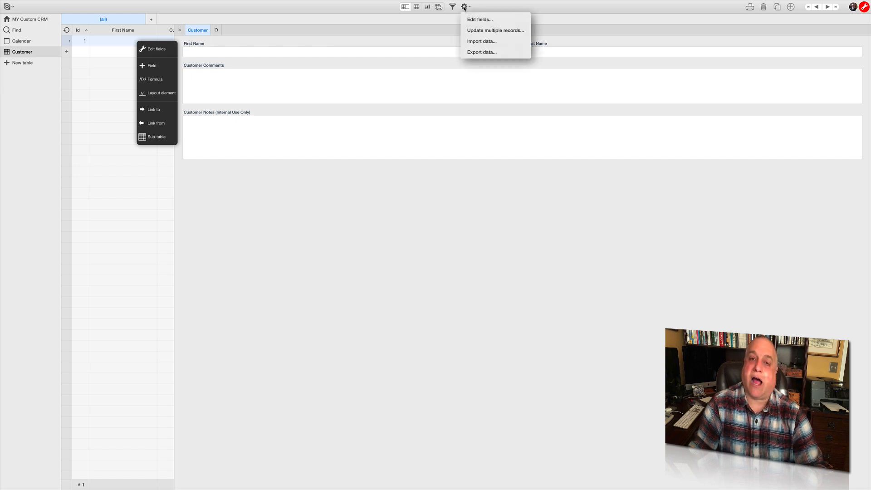
left_click(519, 20)
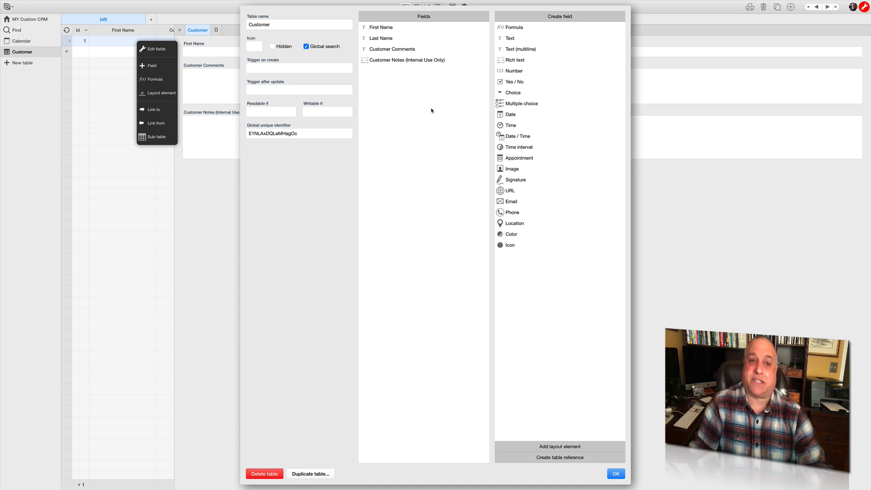
left_click(253, 48)
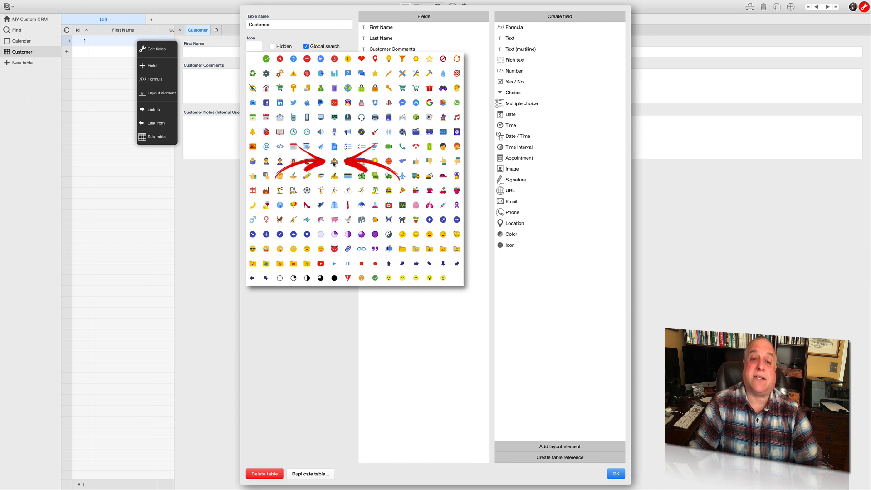
left_click(334, 162)
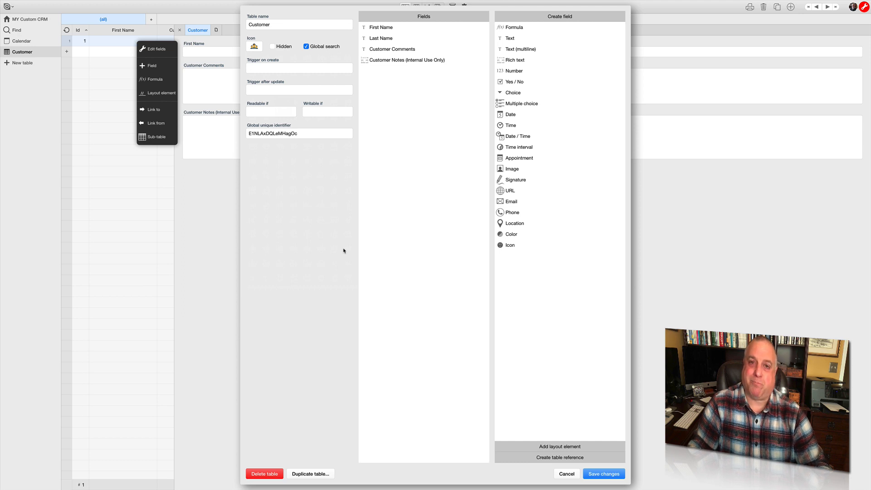
left_click(593, 474)
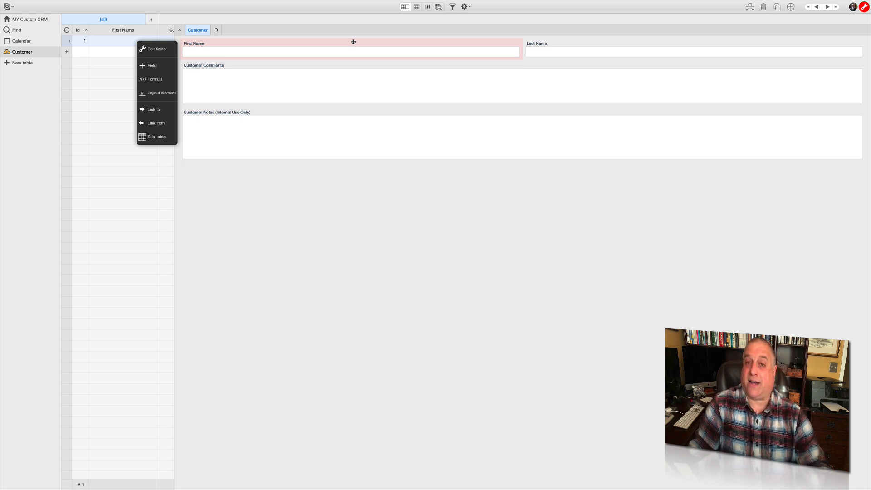
- Narrow the First Name and Last Name fields on the form to about one eighth of its width each, and save the layout
left_click(354, 42)
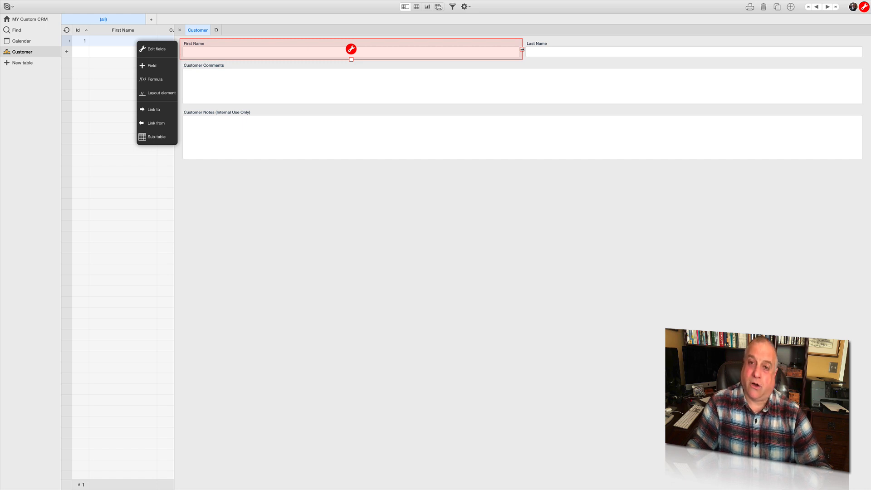
left_click_drag(522, 49, 193, 58)
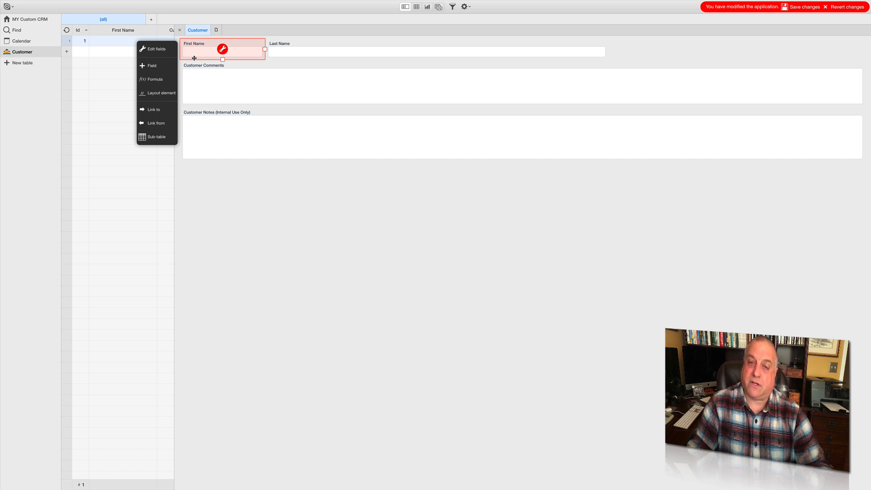
left_click(279, 44)
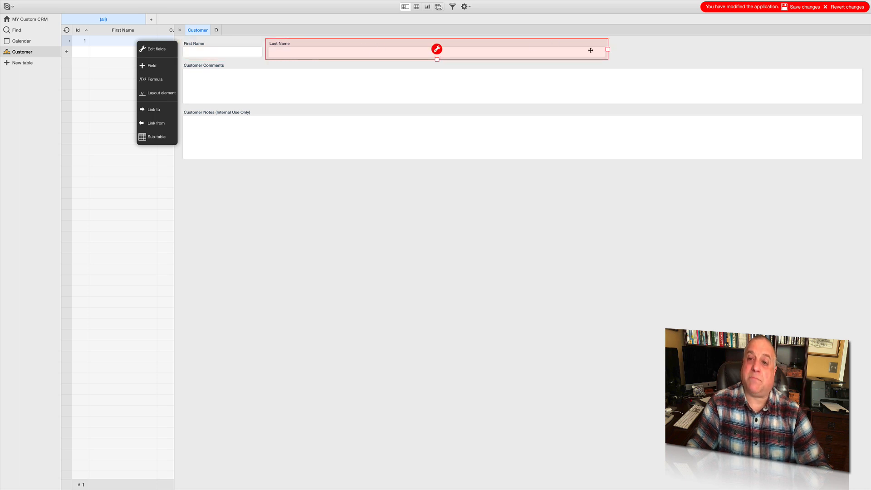
left_click_drag(608, 49, 351, 49)
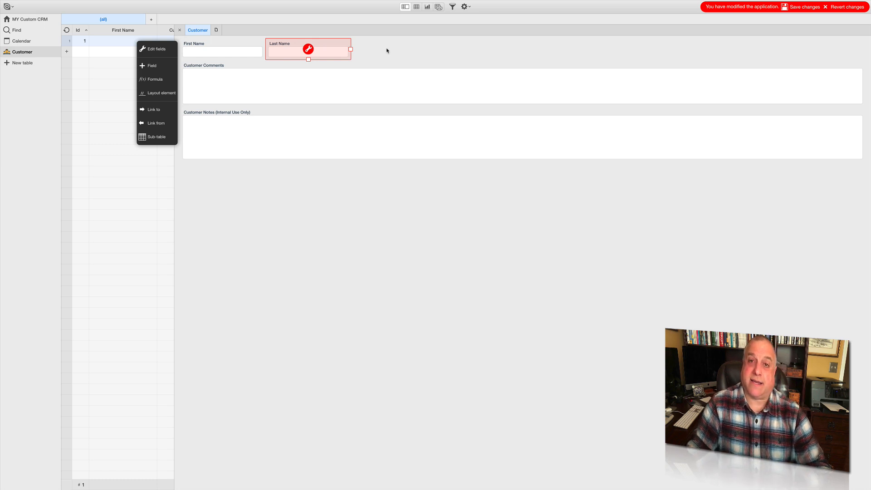
left_click(800, 7)
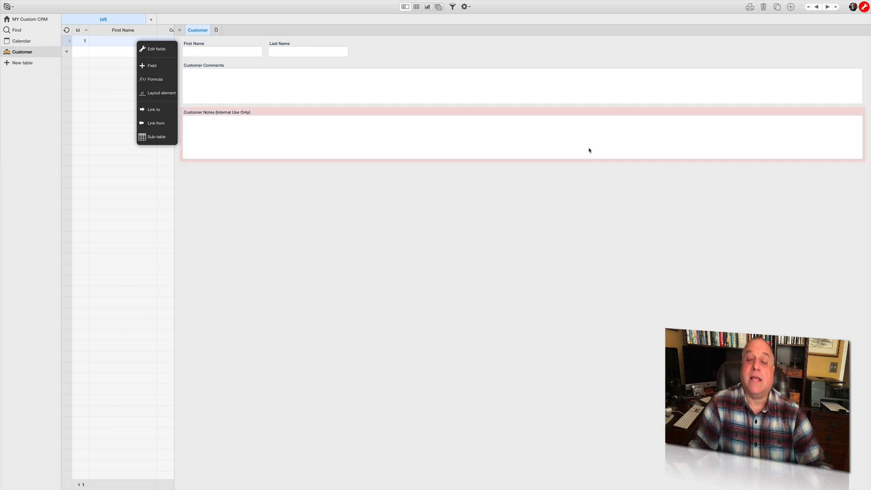
- Leave build mode and enter the customer's first name and last name in the first record
left_click(865, 7)
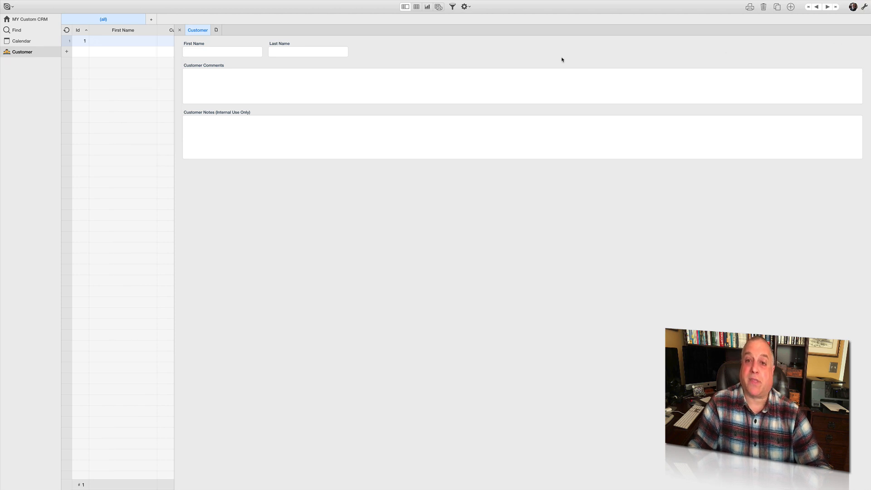
left_click(223, 53)
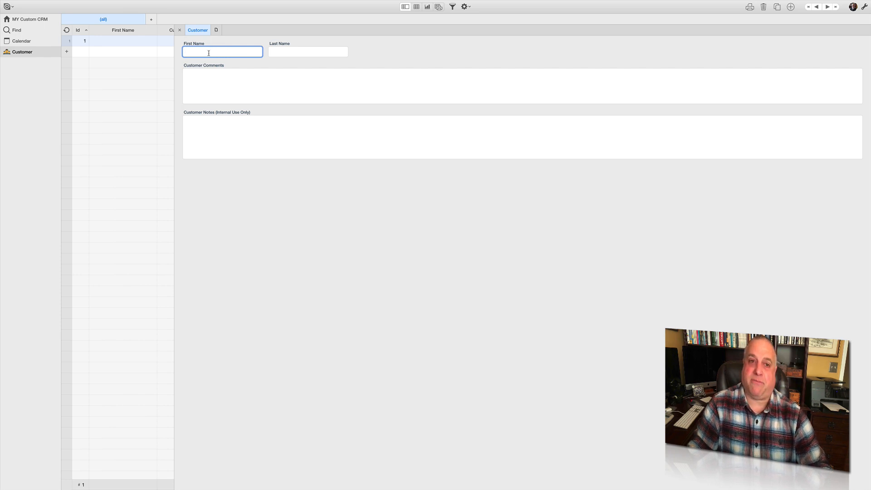
type("Robert")
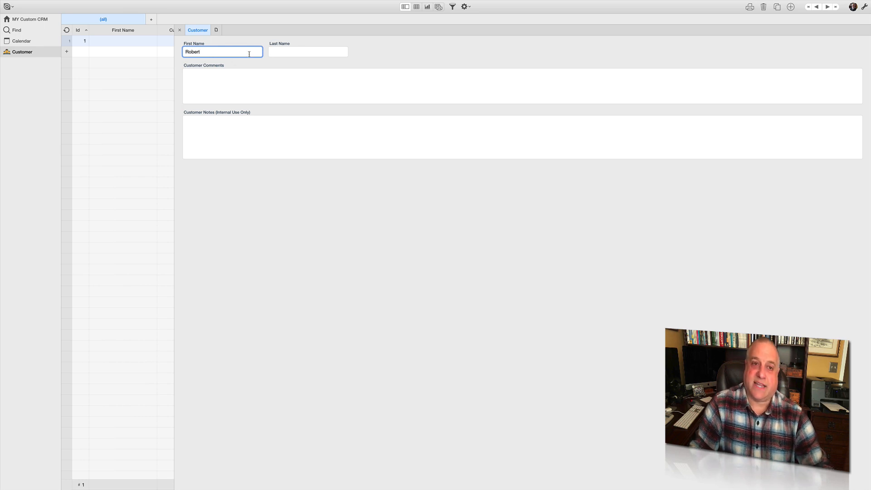
left_click(280, 52)
type("Jones")
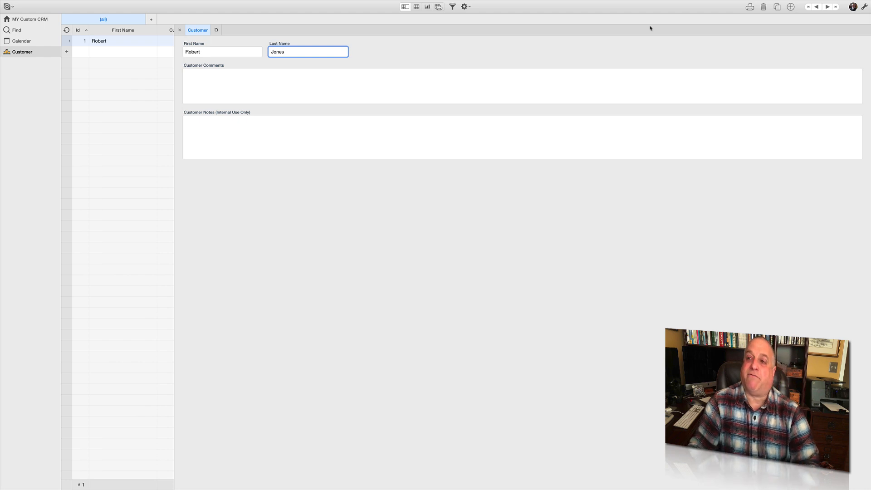
- Add a second customer record with the customer's first name and last name, then close the record form
left_click(790, 7)
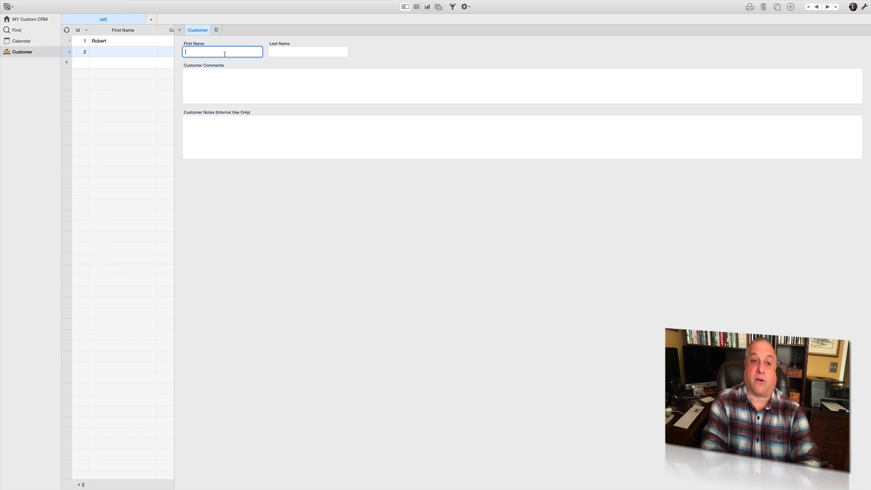
type("Karen")
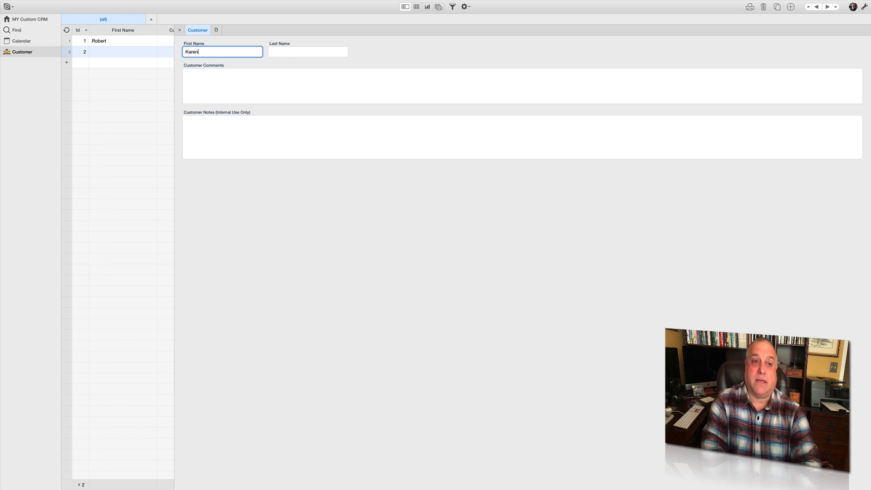
left_click(279, 52)
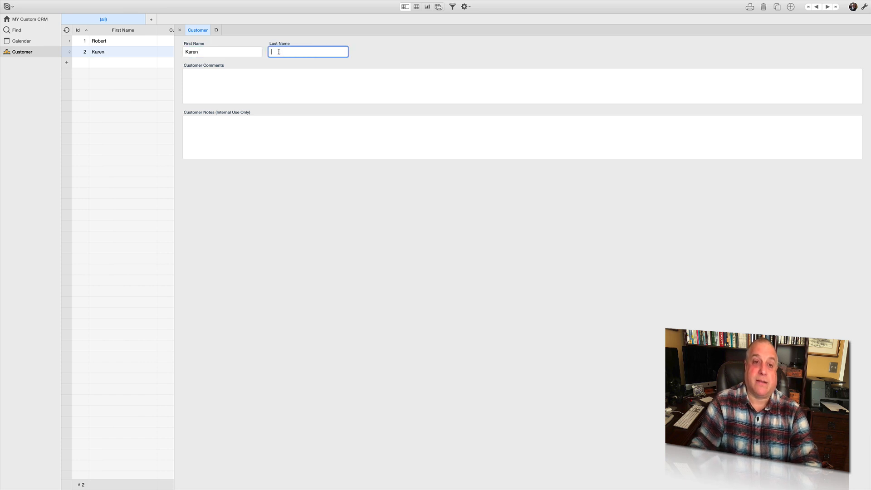
type("Smith")
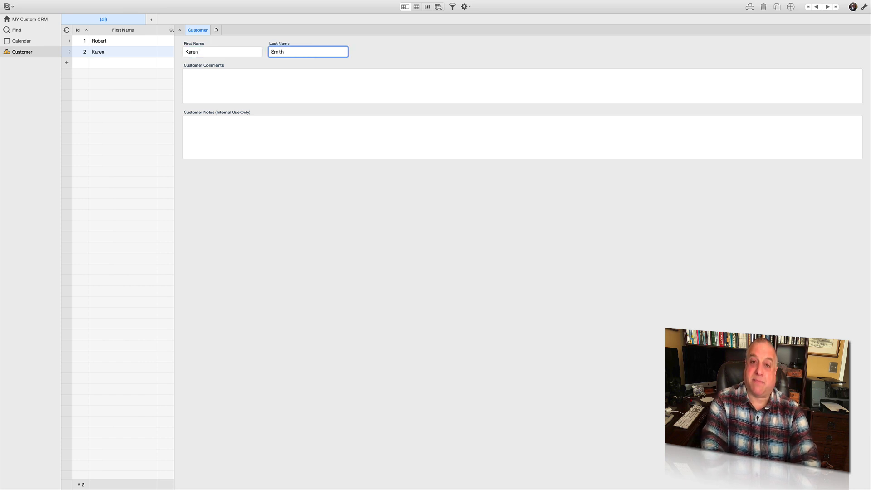
key("Return")
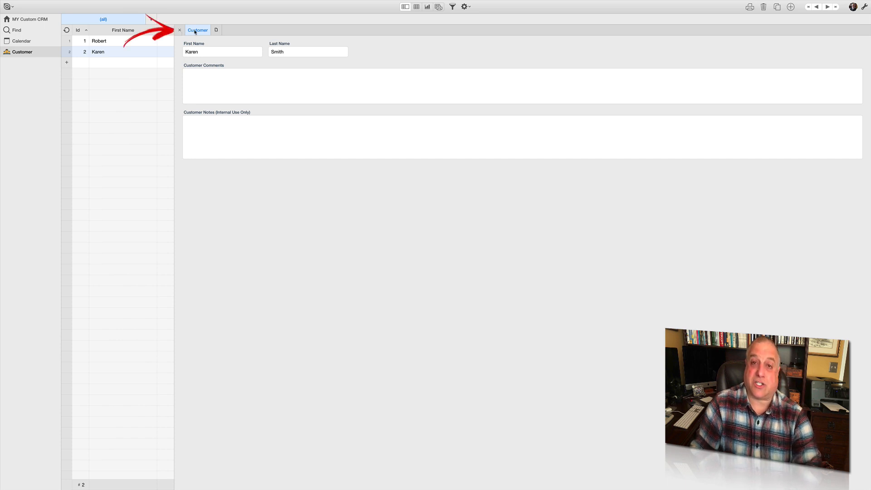
left_click(180, 30)
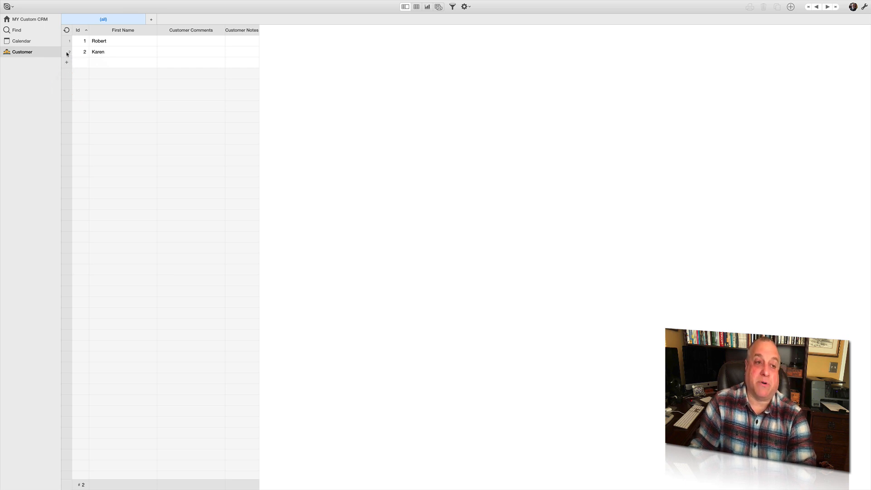
- Delete the second customer record from the Customer table
left_click(67, 53)
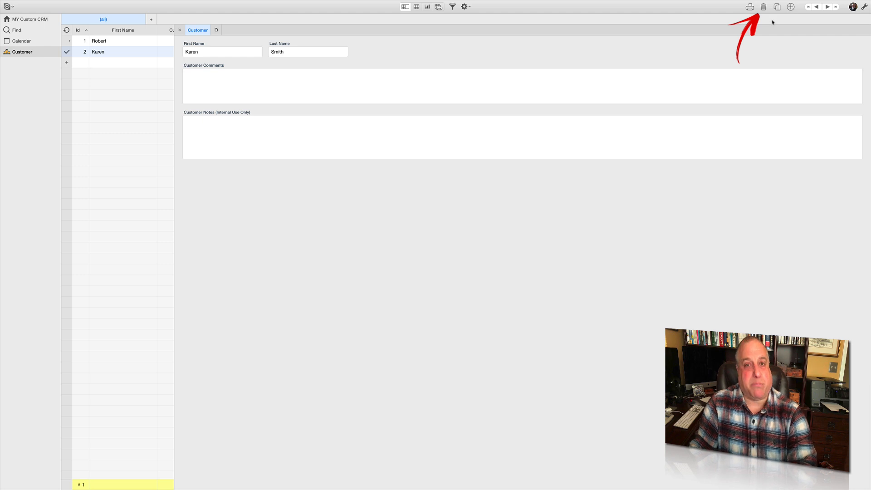
left_click(764, 7)
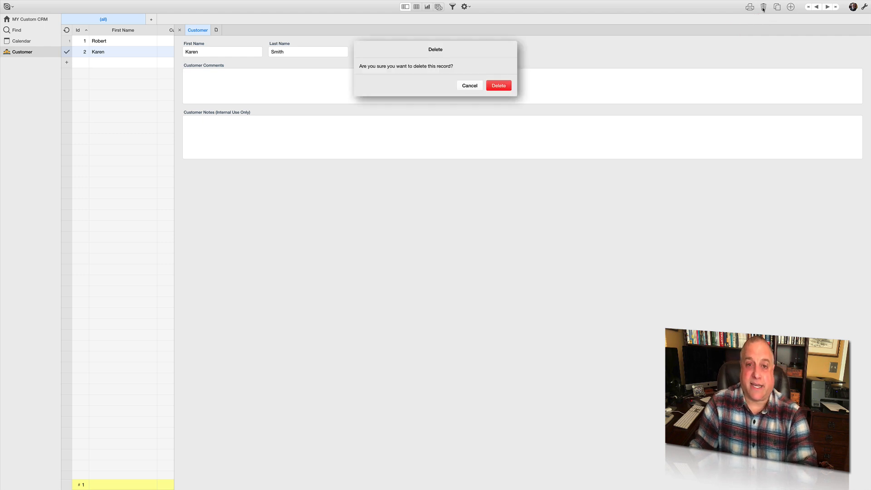
left_click(496, 86)
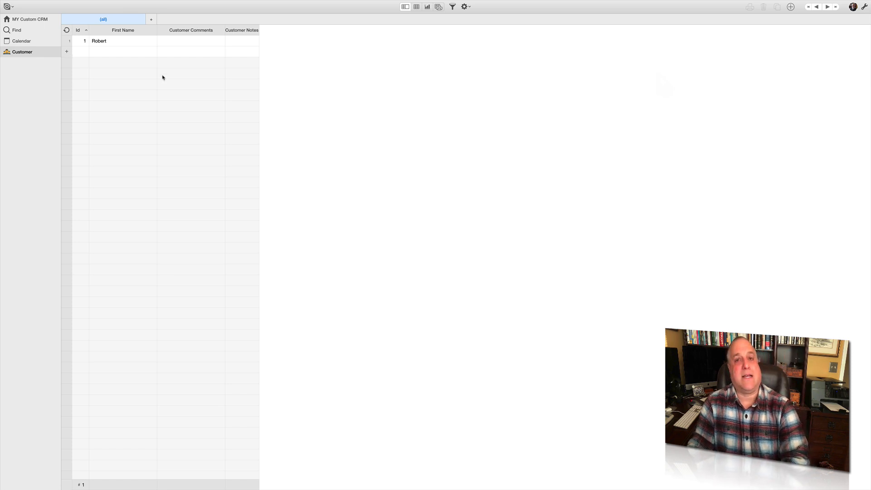
- Add a new customer record beneath the first one with the customer's first name and last name, then close its form
left_click(68, 51)
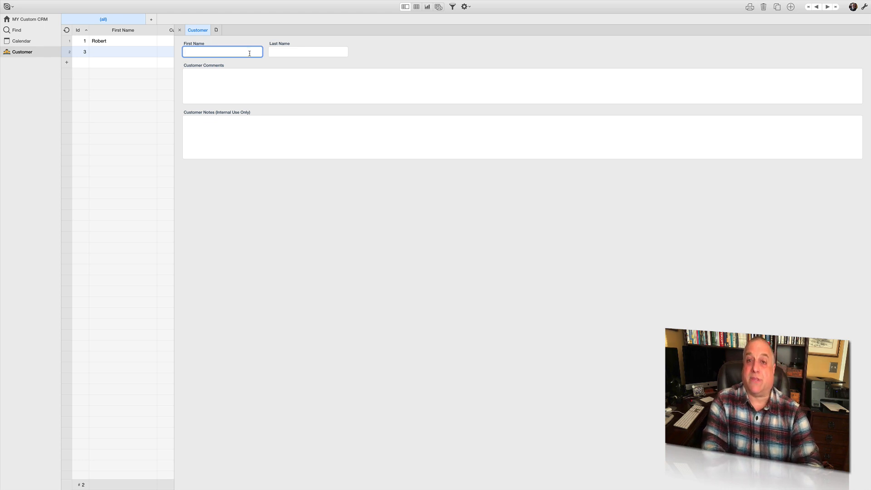
type("Cathy")
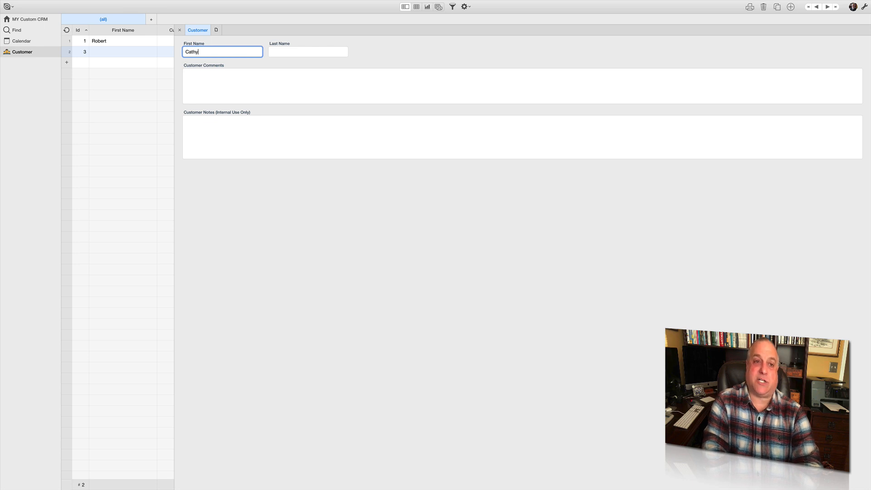
left_click(287, 55)
type("Smith")
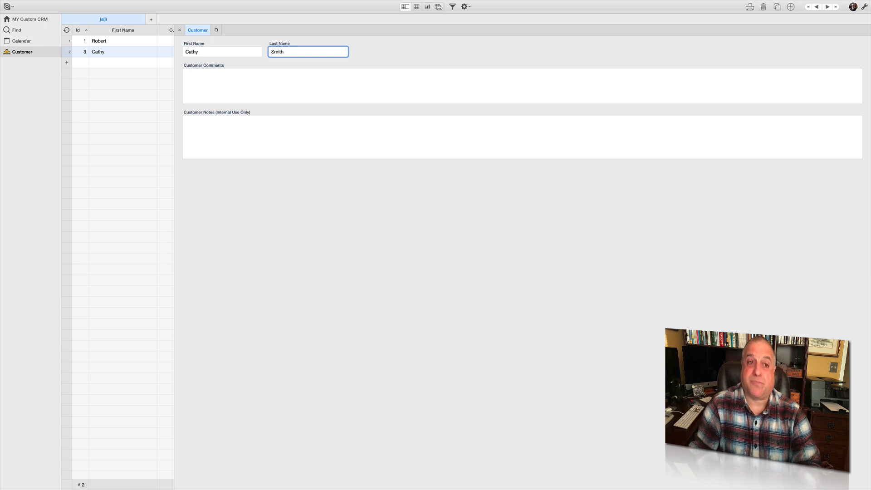
left_click(180, 29)
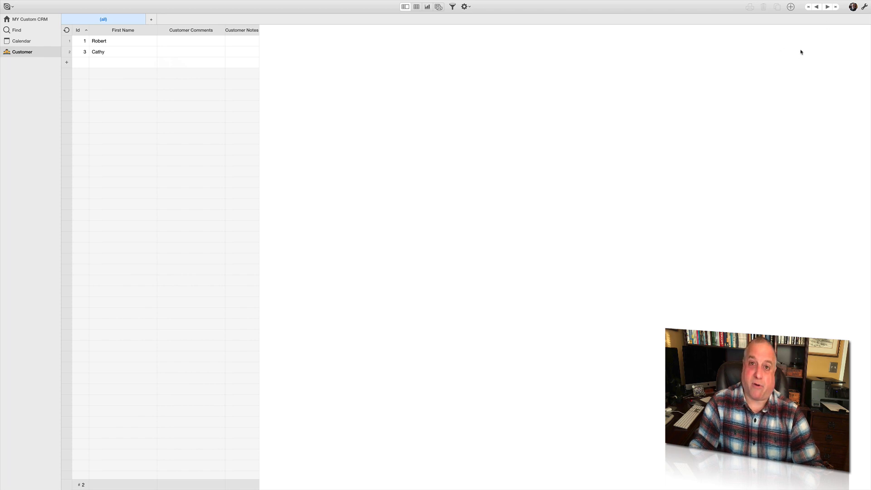
- Switch to build mode and hide the Customer Comments column in the Customer table's list view
left_click(865, 7)
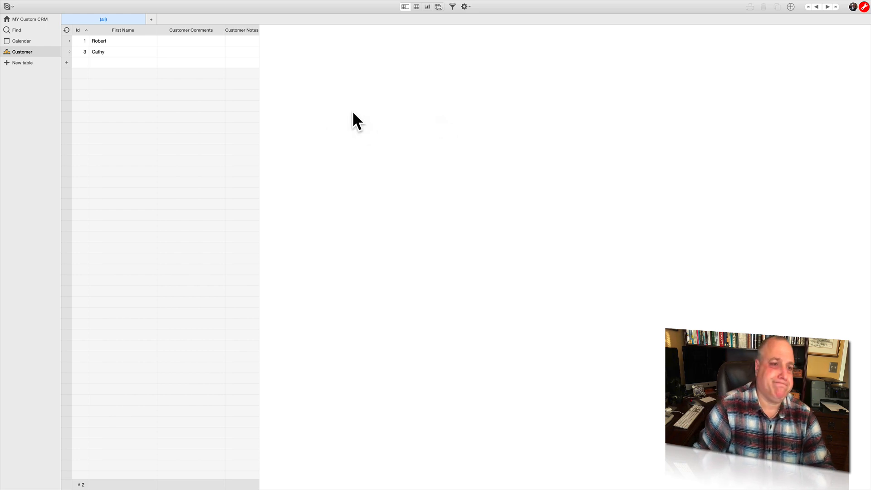
left_click(192, 32)
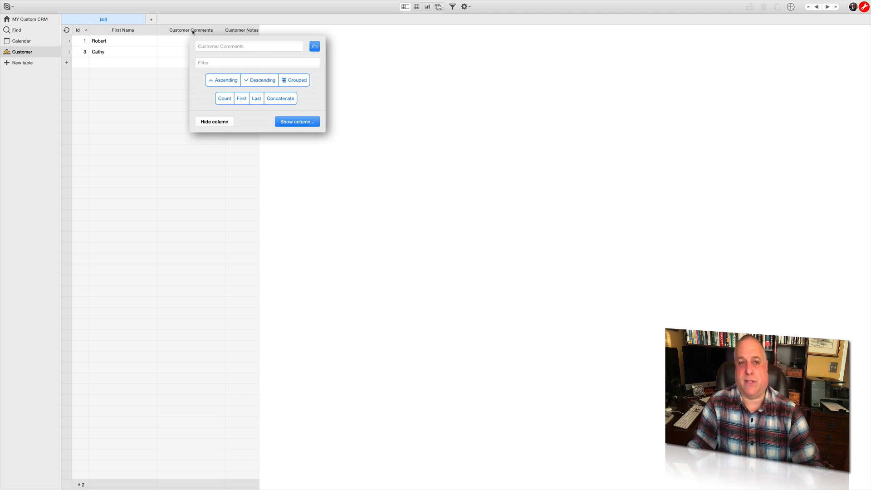
left_click(205, 123)
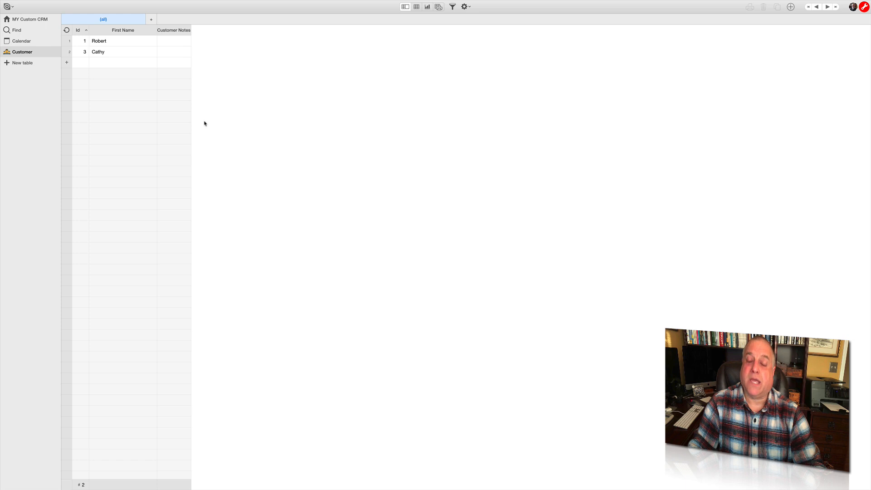
- Hide the Customer Notes (Internal Use Only) and Id columns in the Customer table's list view
left_click(182, 32)
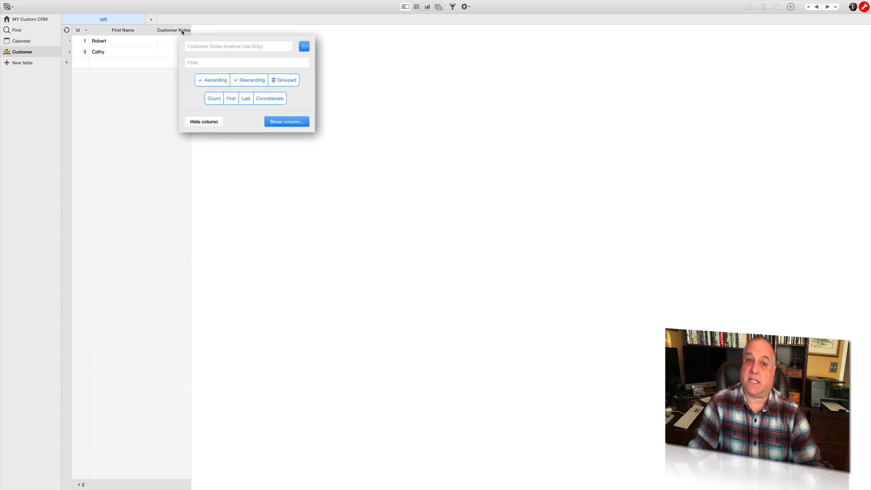
left_click(196, 123)
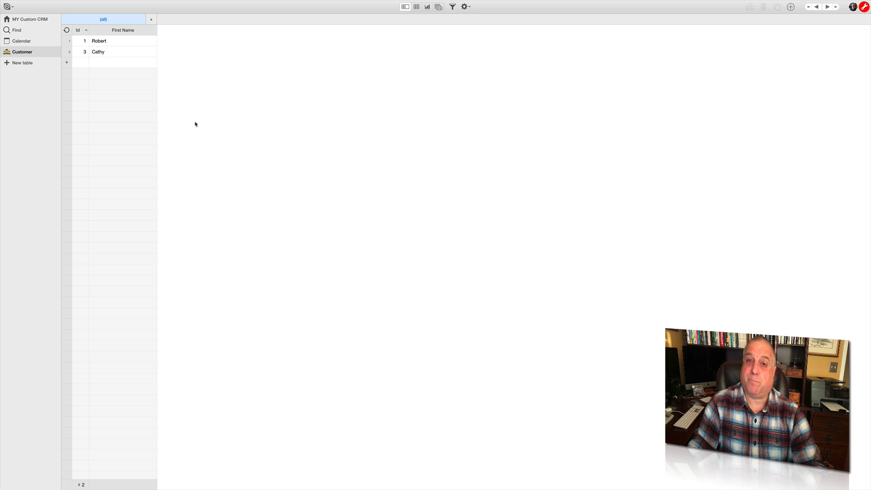
left_click(78, 31)
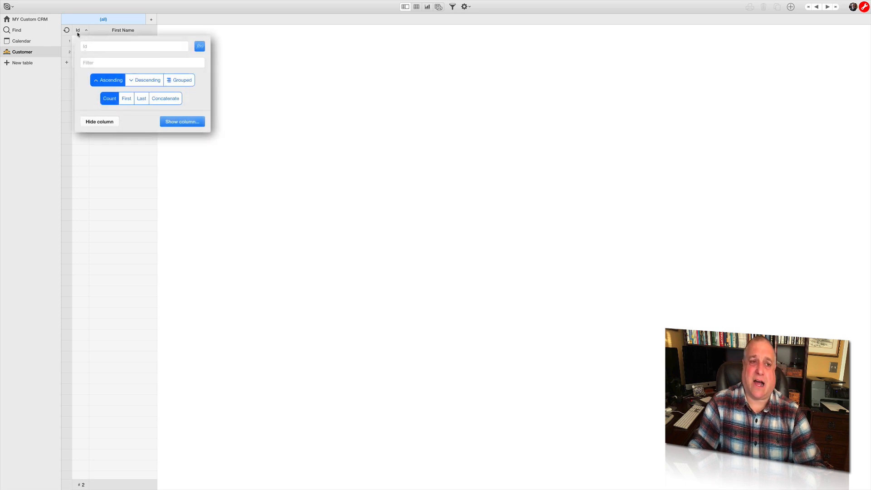
left_click(86, 121)
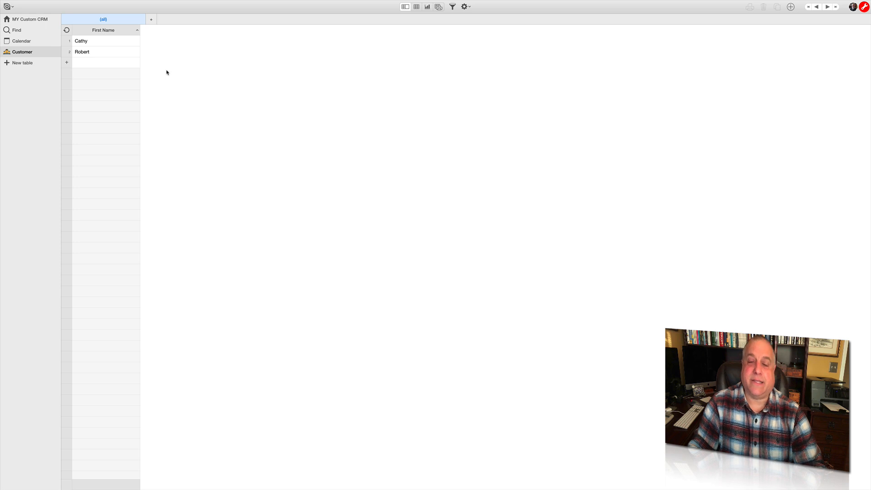
- Show the Last Name column in the Customer table's list view
left_click(109, 32)
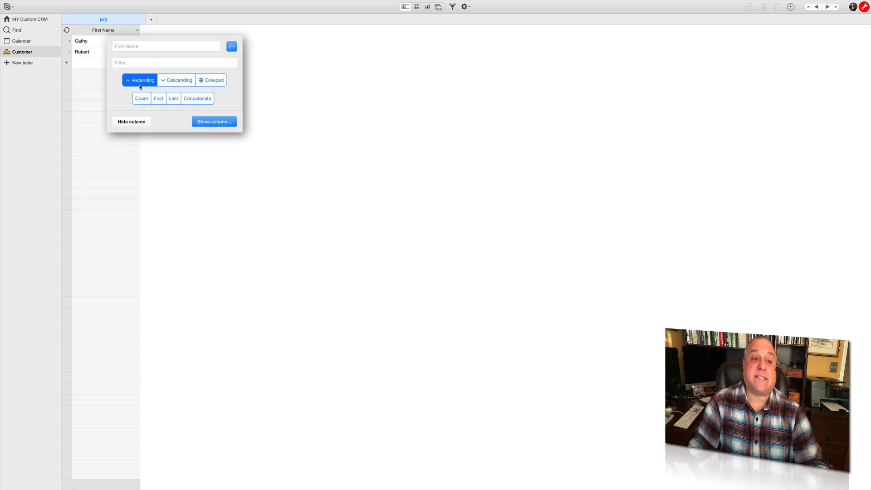
left_click(207, 122)
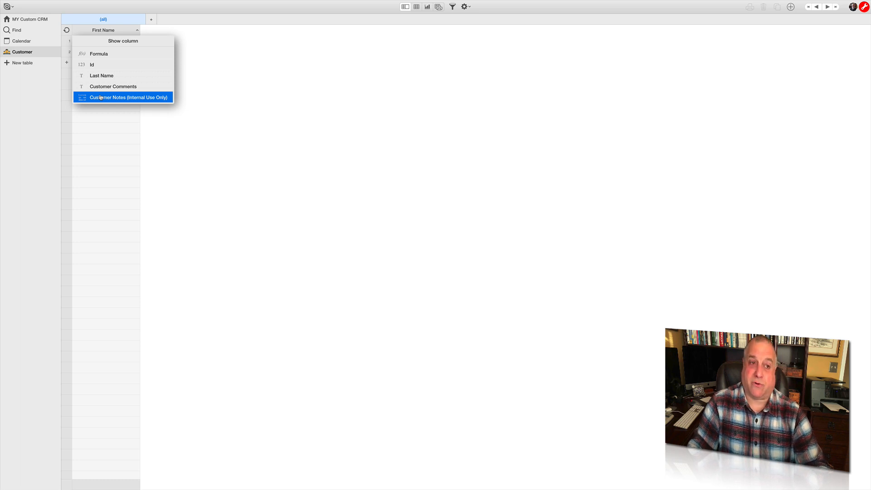
left_click(100, 76)
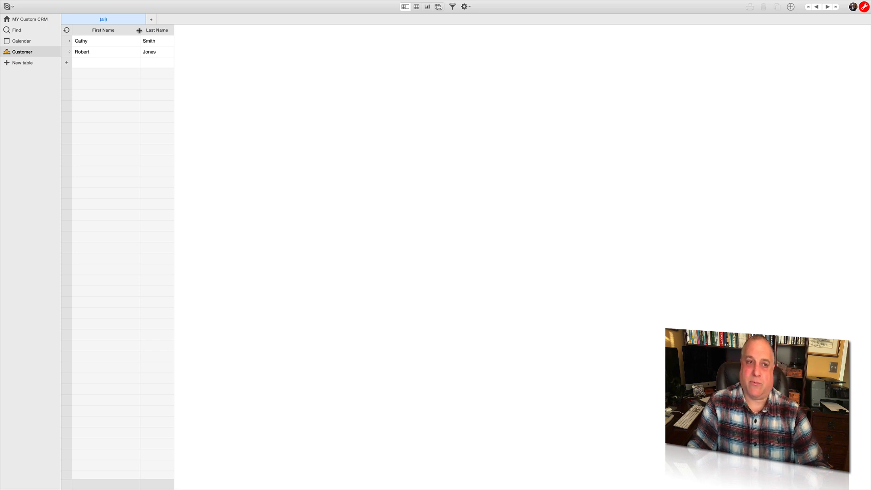
- Widen the First Name and Last Name columns, move Last Name ahead of First Name, and leave build mode
left_click_drag(140, 30, 211, 31)
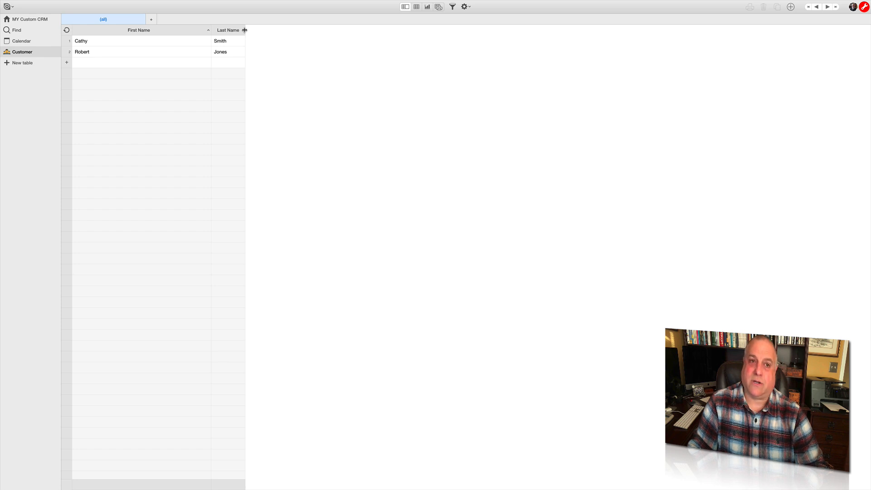
left_click_drag(244, 30, 365, 26)
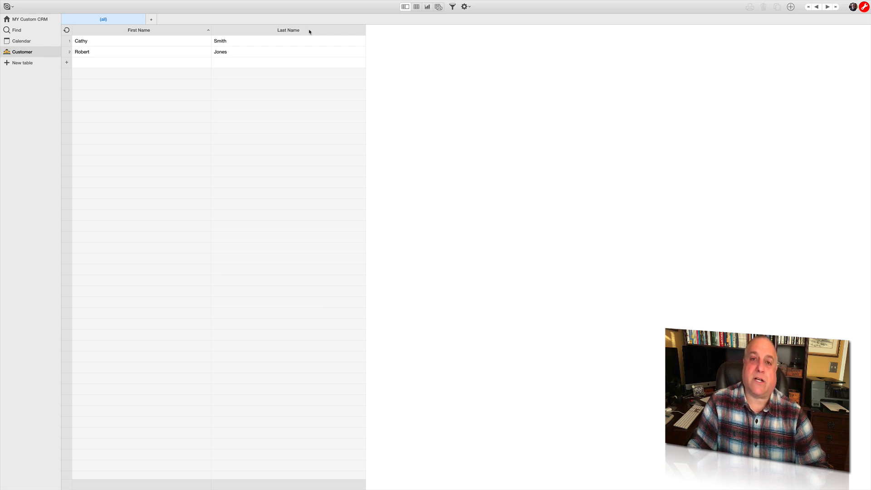
left_click_drag(310, 31, 116, 41)
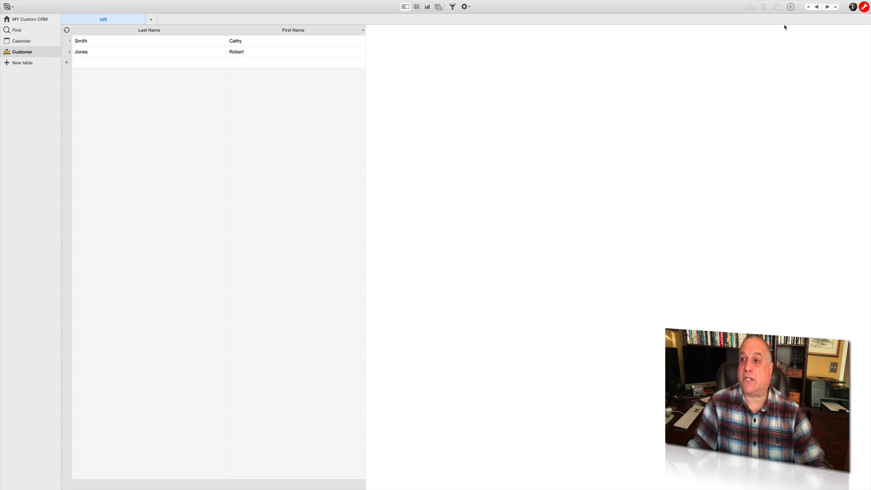
left_click(864, 8)
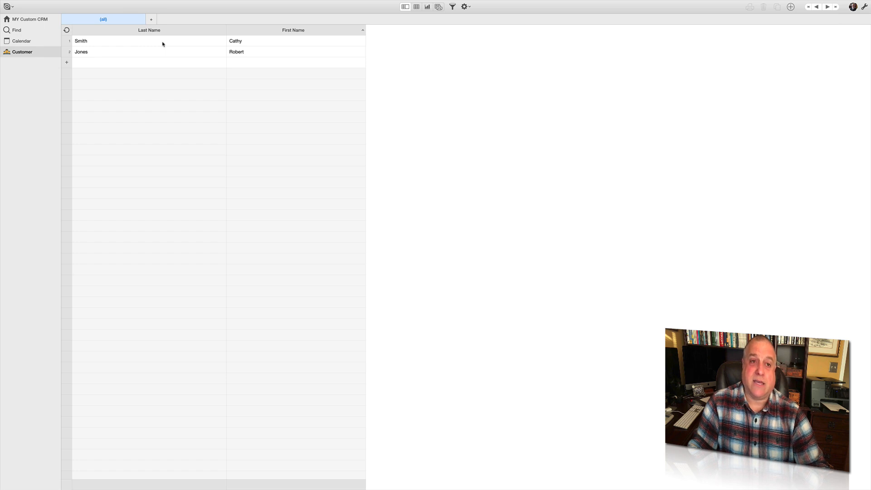
- Open the first customer's record and enter "Customer since 2004" in Customer Comments
left_click(257, 44)
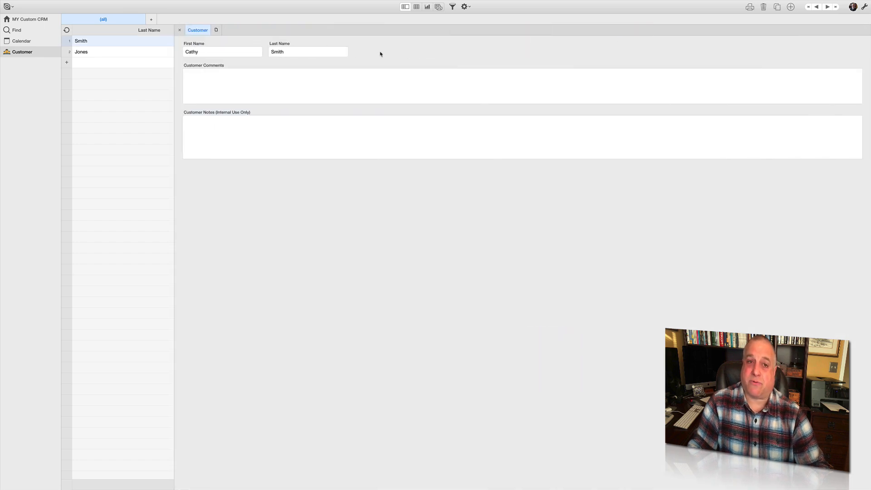
left_click(232, 85)
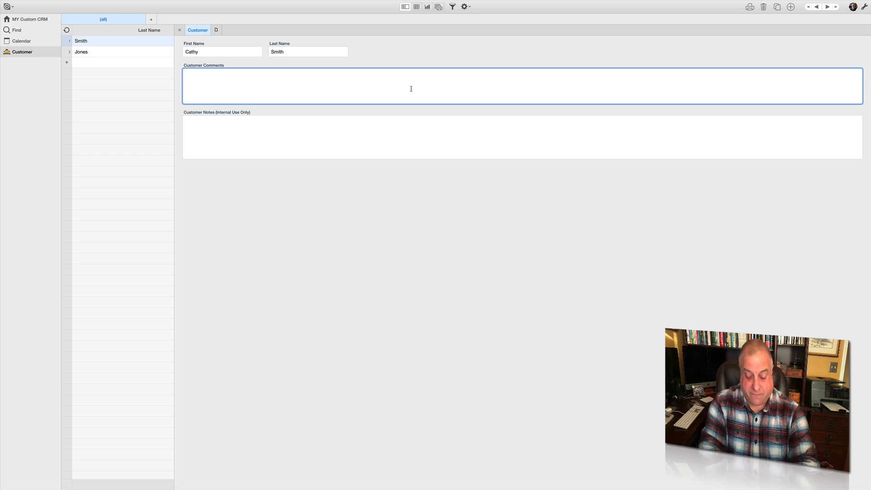
type("Customer cince")
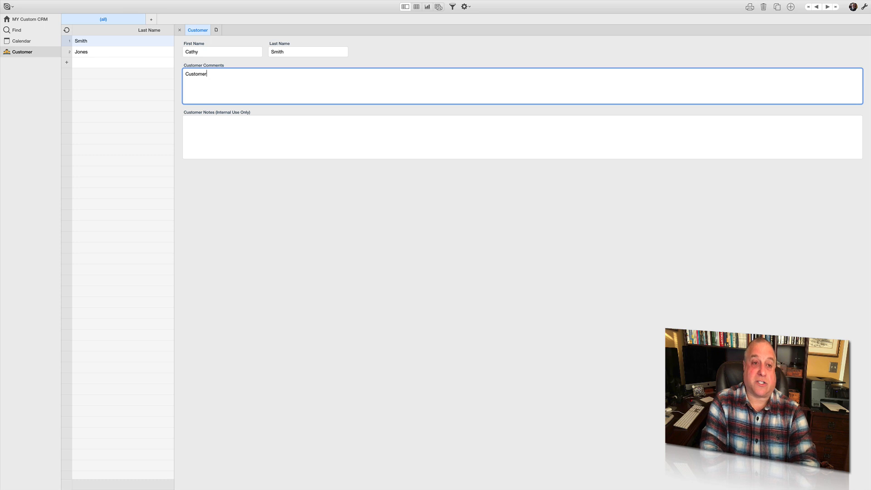
key("BackSpace")
key("BackSpace")
key("BackSpace")
key("BackSpace")
key("BackSpace")
type("since")
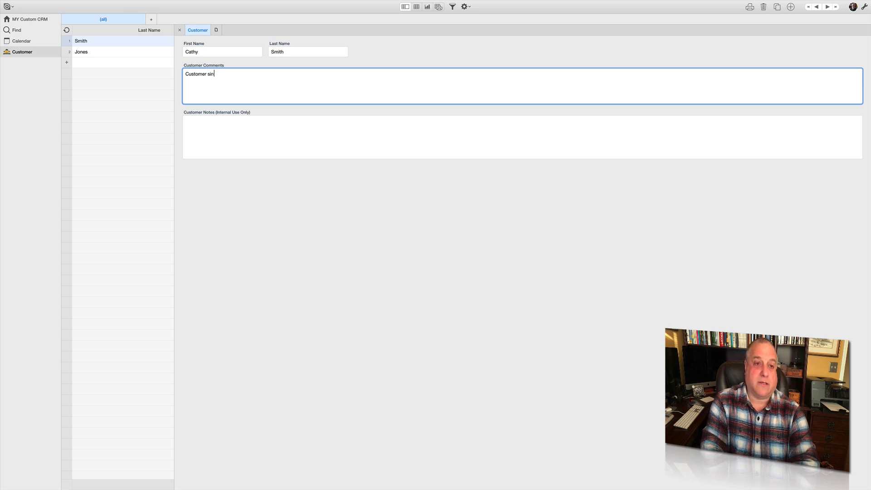
key("BackSpace")
key("BackSpace")
type("ce 2004")
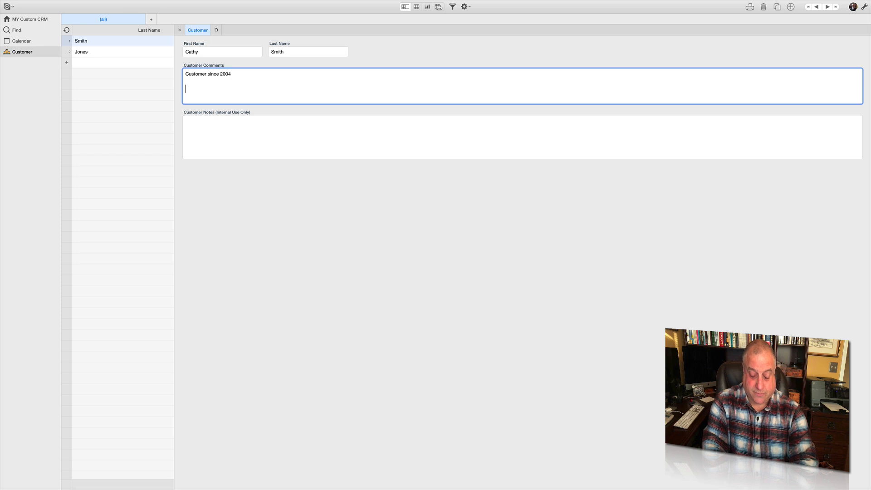
- Add a separate comment saying the customer was referred by a named contact at Stirling Concrete Finishes, Inc
key("Return")
key("Return")
type("Referr")
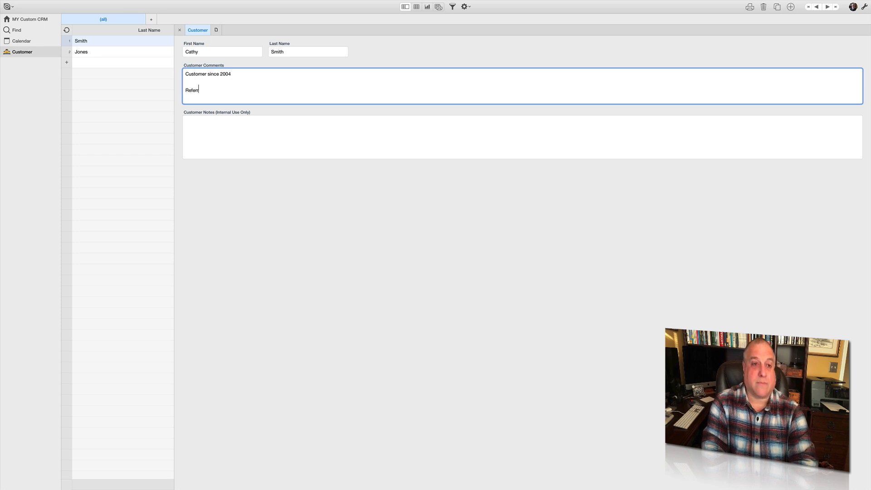
type("ed to us by")
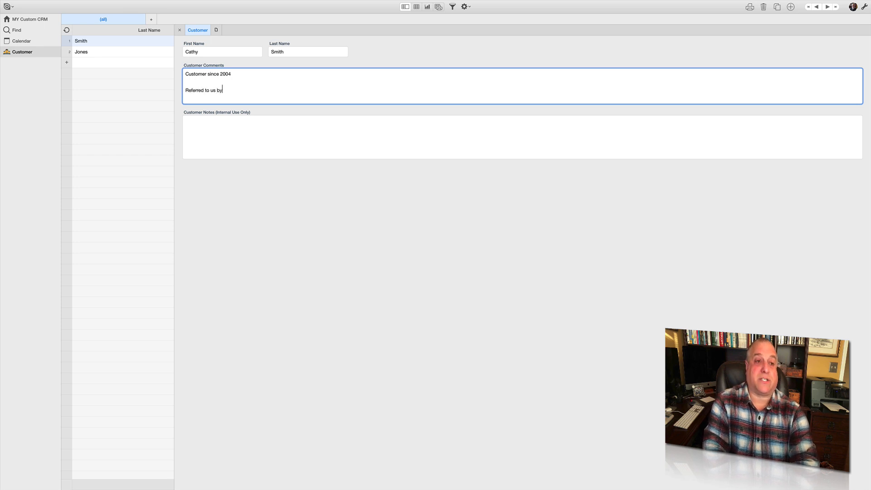
type(" Mr. Jones")
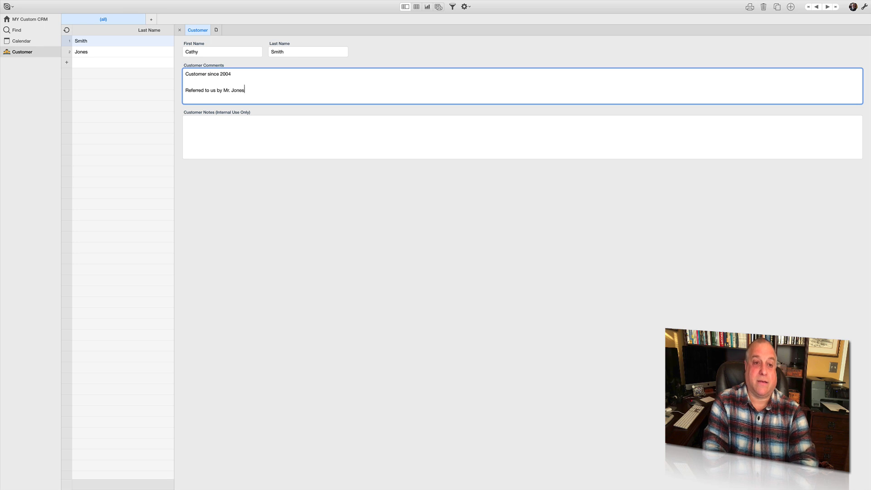
type(" at St")
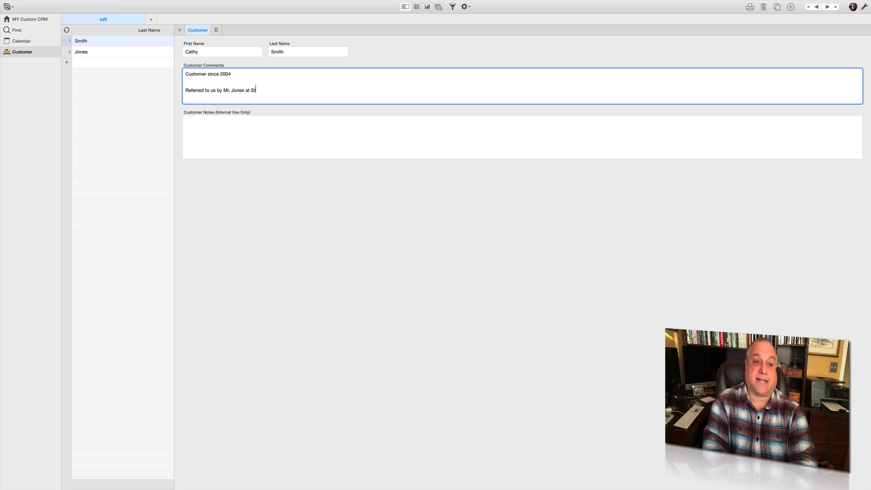
type("irling Con")
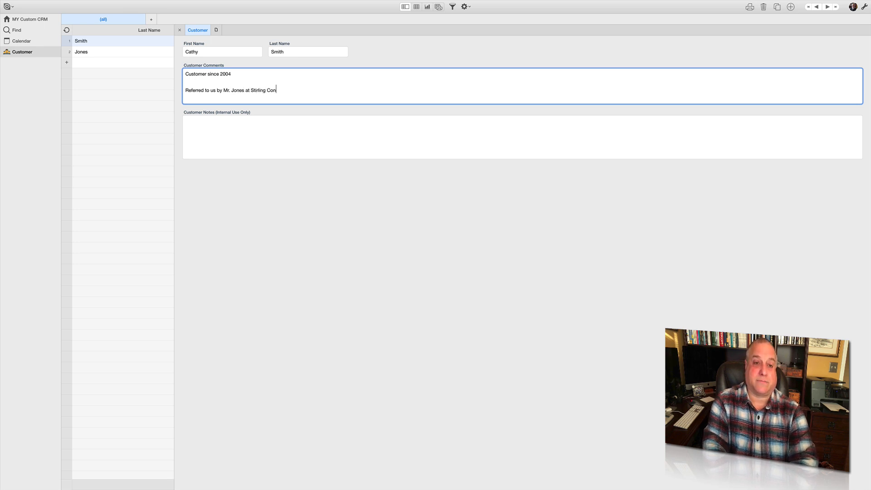
type("crete Finishes")
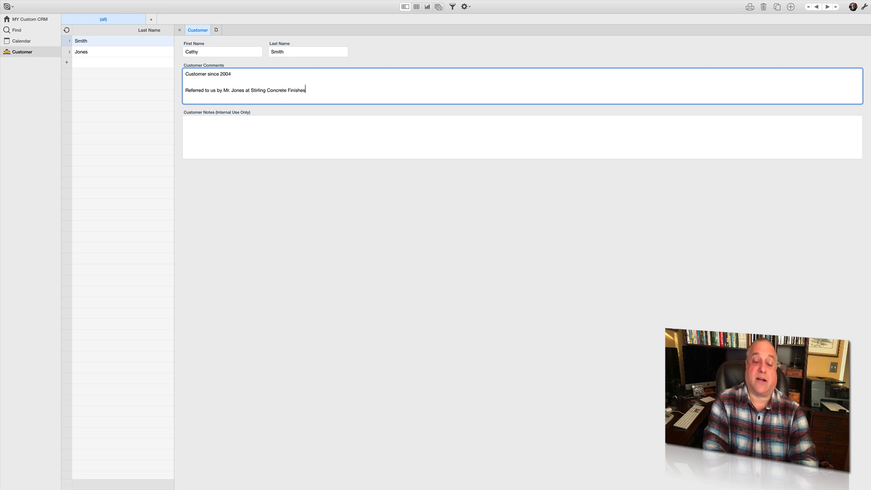
type(", Inc.")
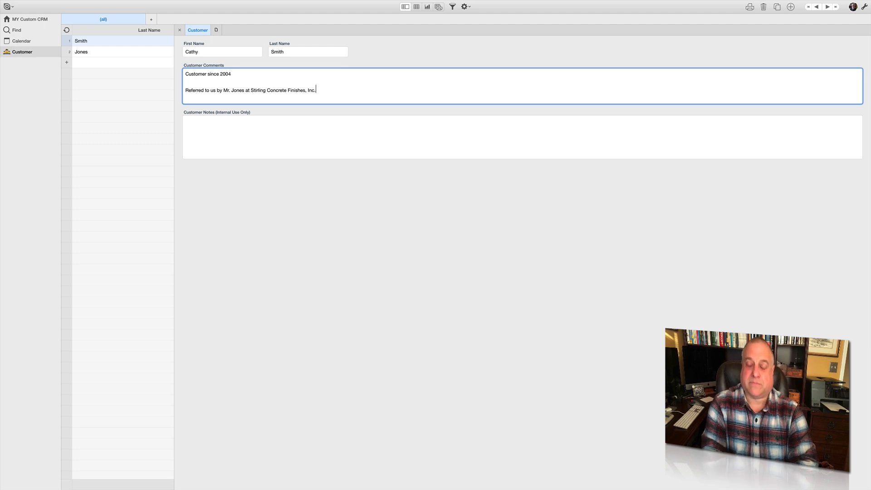
- Add "Always requests overnight shipping" as a separate final comment and finish editing Customer Comments
key("Return")
key("Return")
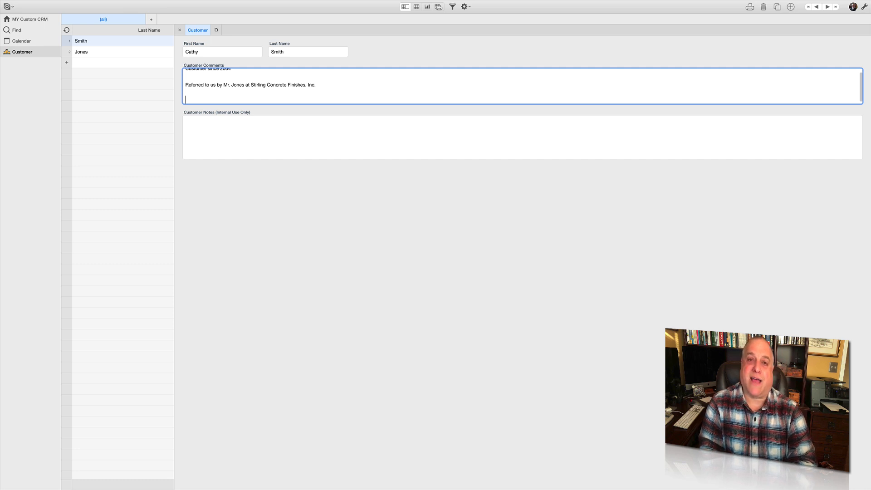
type("Always requests overnight shipping")
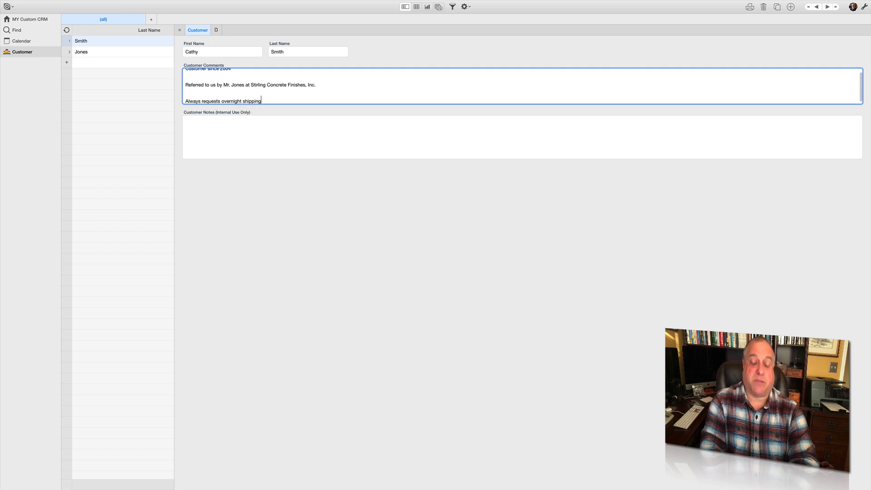
key("Return")
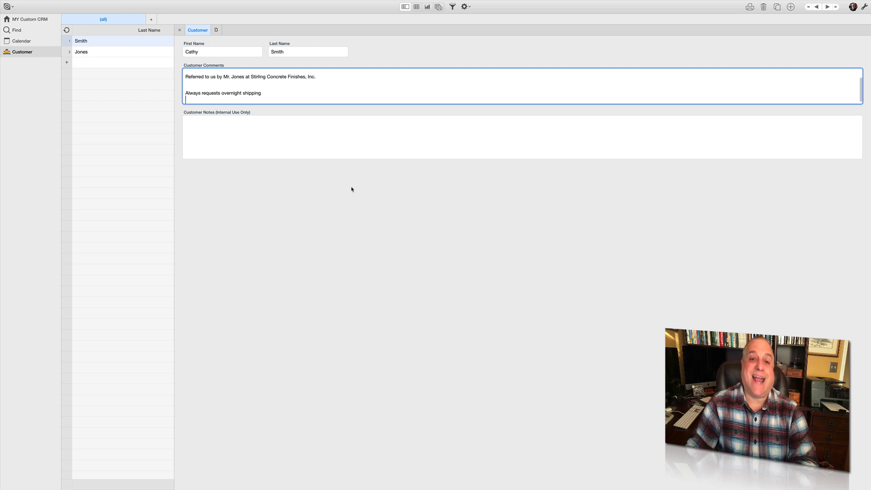
left_click(439, 265)
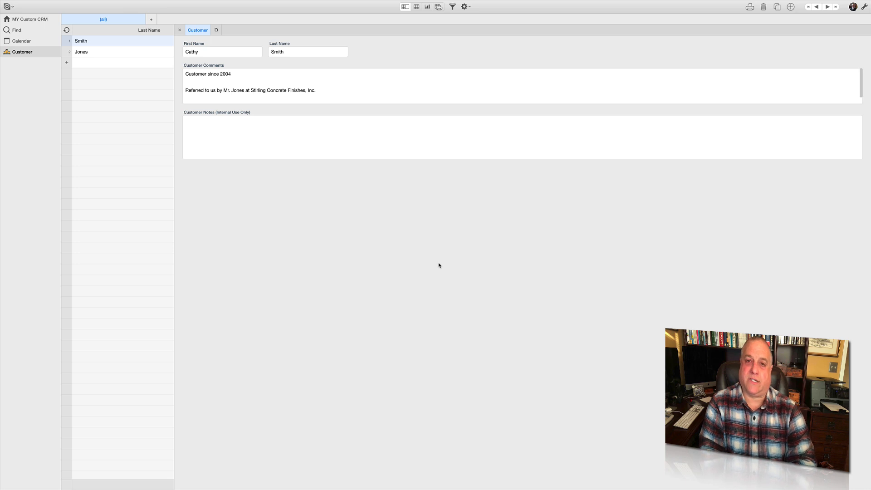
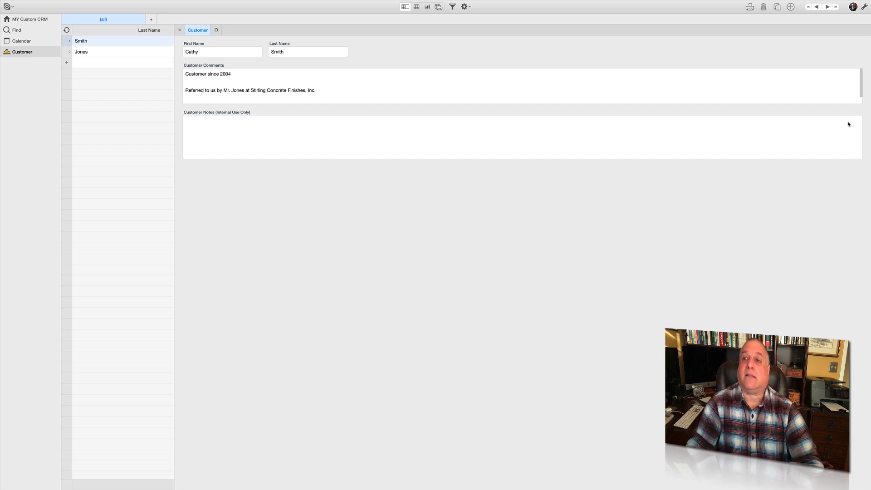
- In build mode, make the Customer Comments field taller and narrow it so it sits beside Last Name
left_click(865, 7)
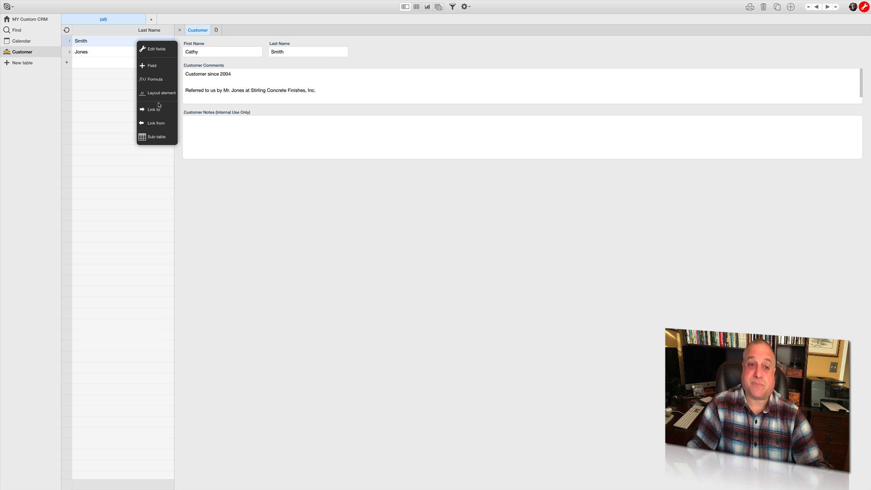
left_click(412, 76)
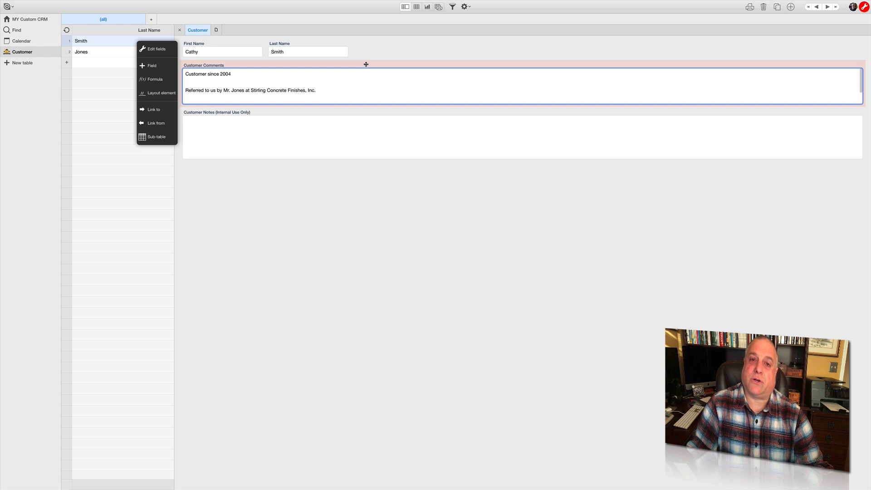
left_click(366, 64)
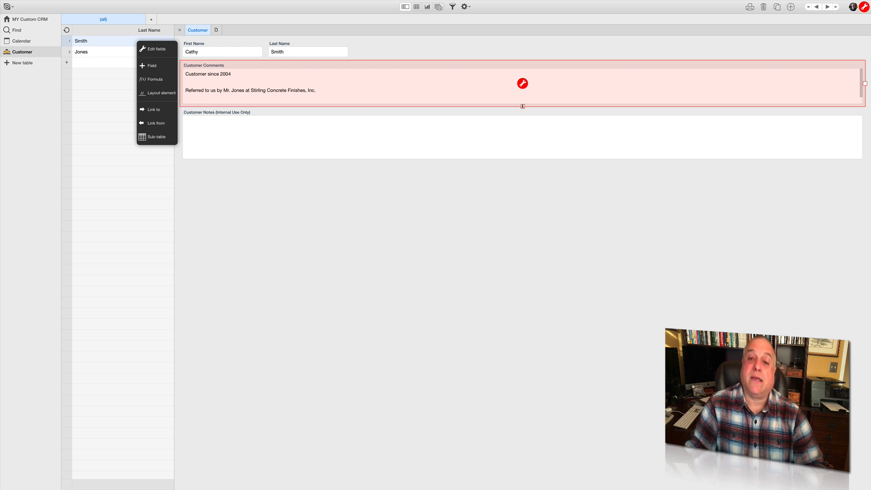
left_click_drag(522, 106, 519, 167)
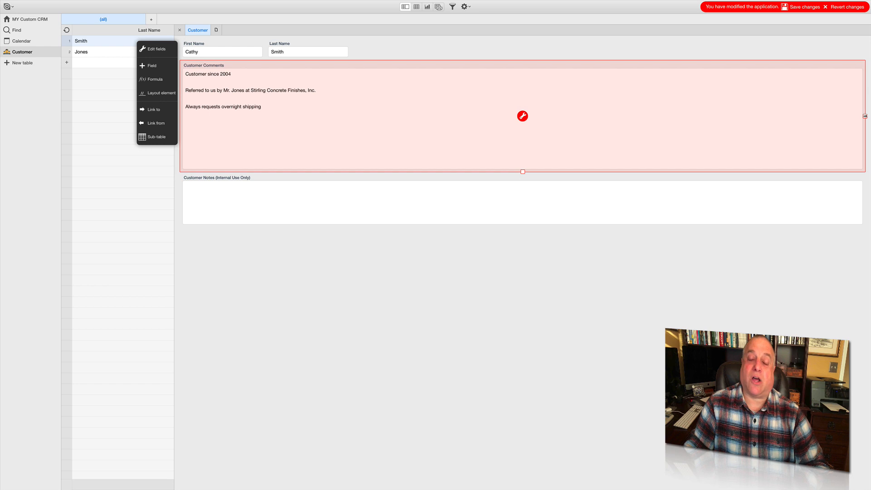
left_click_drag(866, 116, 402, 135)
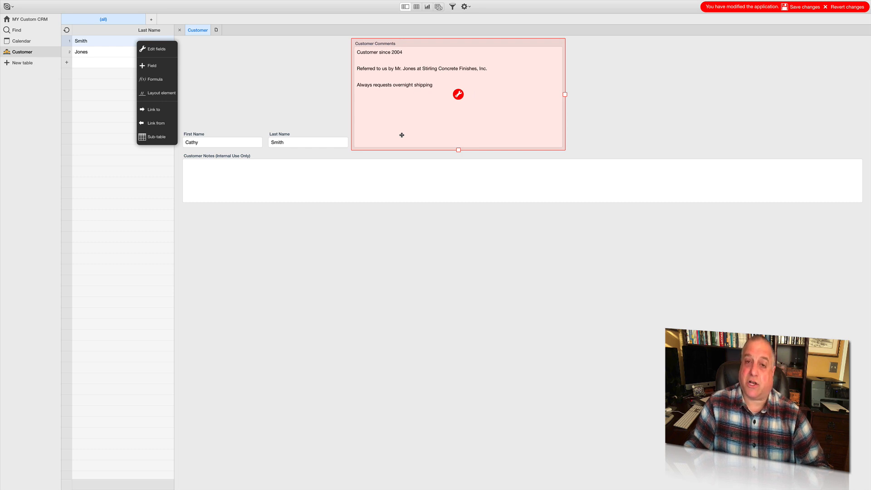
- Narrow the Customer Notes field to fit beside Customer Comments, match its height to that field, and save the layout changes
left_click(283, 157)
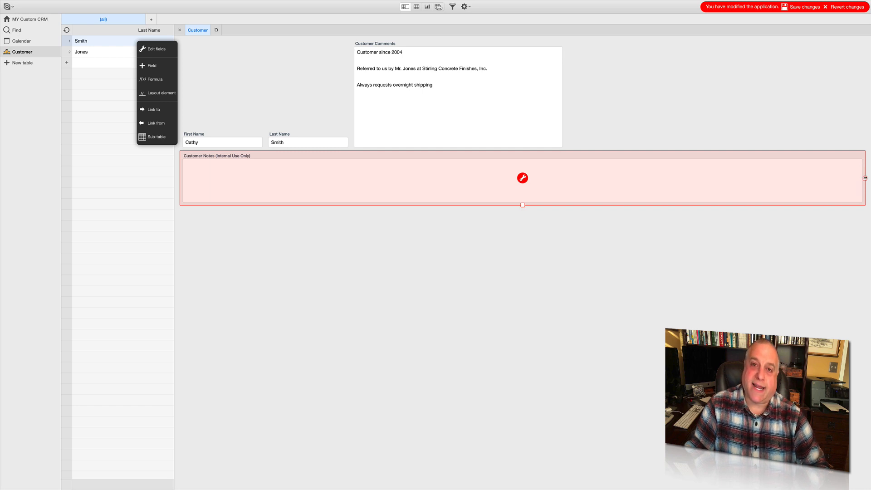
left_click_drag(865, 178, 475, 187)
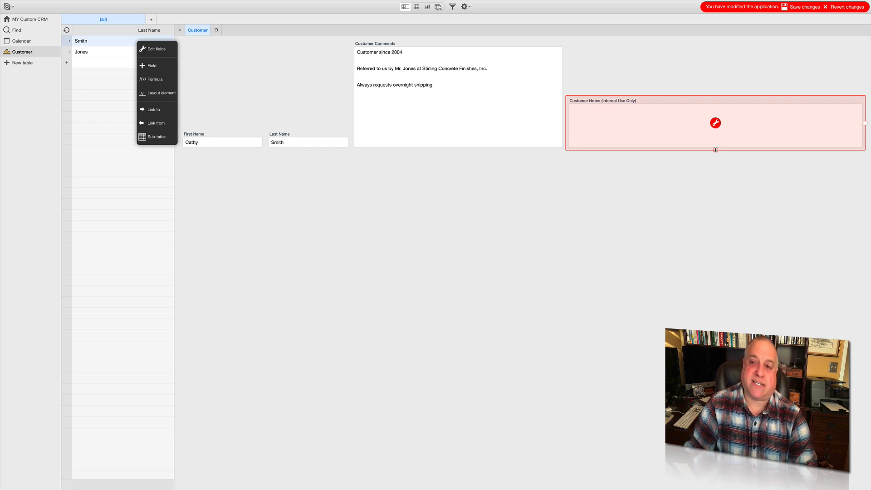
left_click_drag(716, 150, 711, 207)
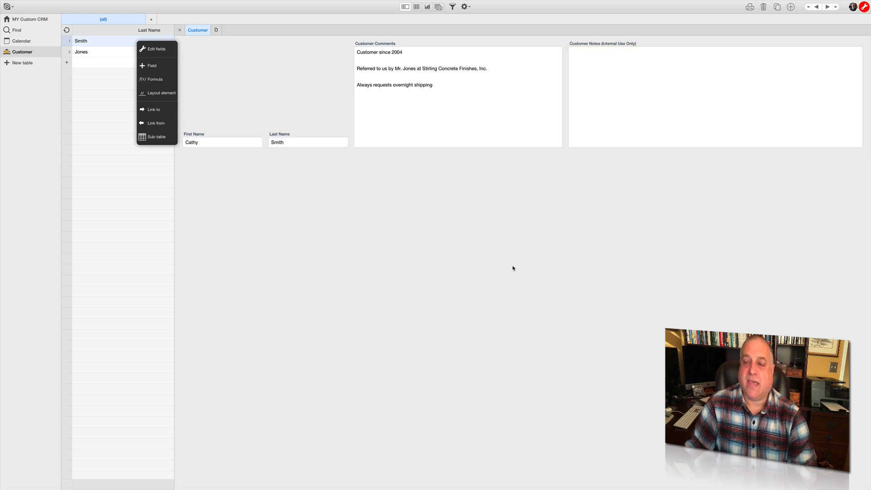
- Open Customer Notes (Internal Use Only) for editing and enter the line "Favorite Hobbies Include"
left_click(639, 109)
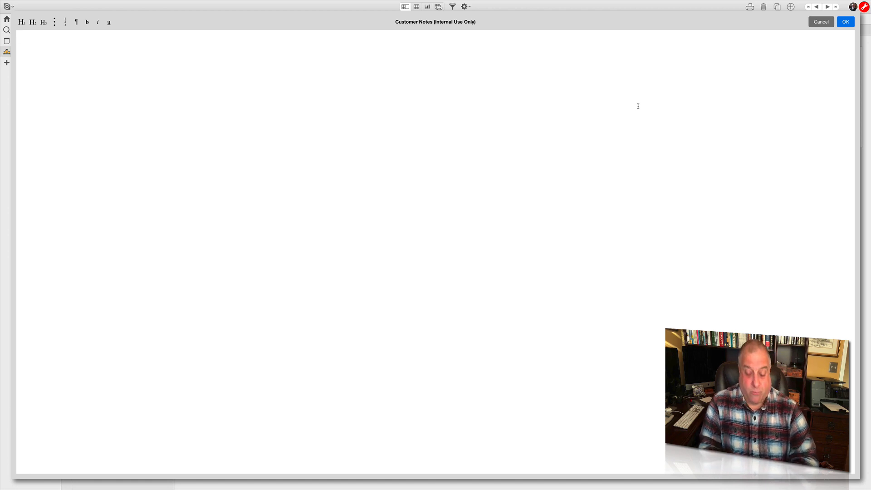
type("Favroite")
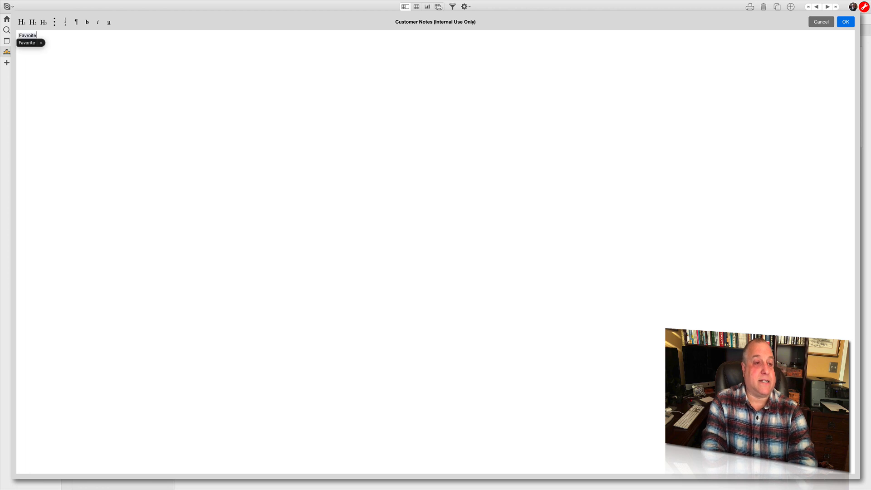
key("BackSpace")
key("BackSpace")
key("BackSpace")
key("BackSpace")
key("BackSpace")
type("orite Hobbies Include")
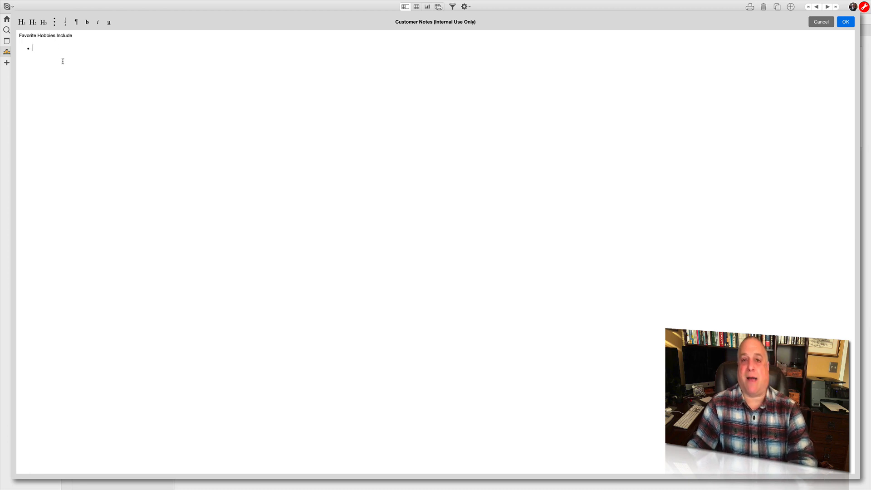
- Add a bulleted list under the hobbies line with the items Golf, Skiing and Painting
type("Golf")
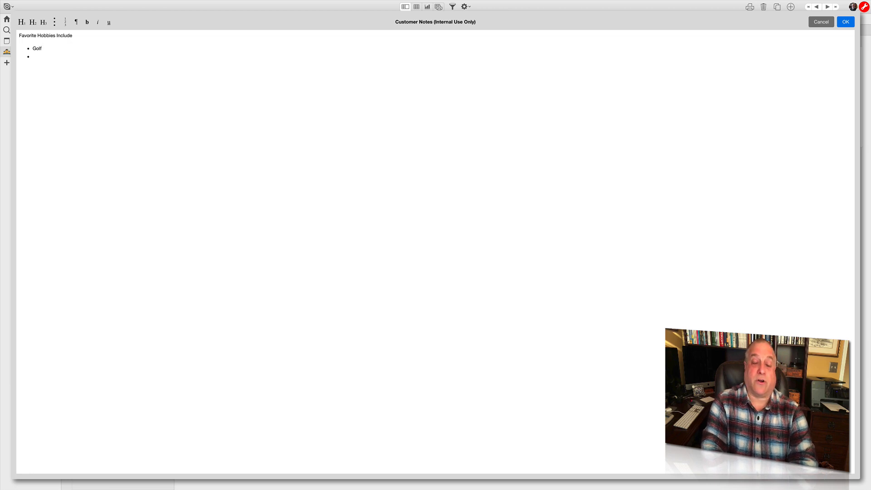
type("Skipping")
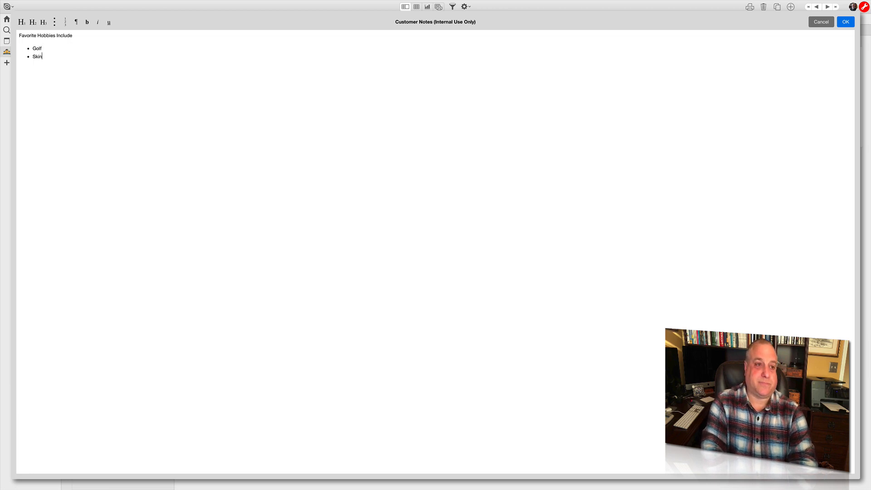
key("BackSpace")
key("BackSpace")
key("BackSpace")
key("BackSpace")
key("BackSpace")
type("ing ")
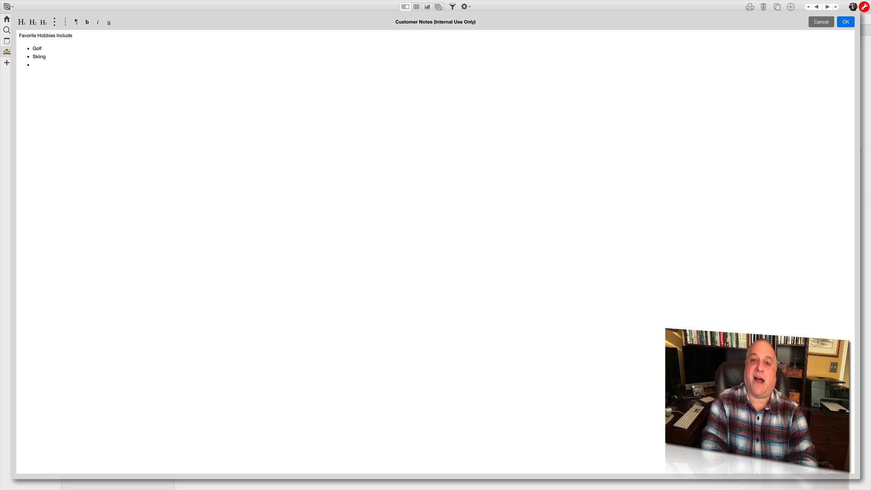
type("Painting")
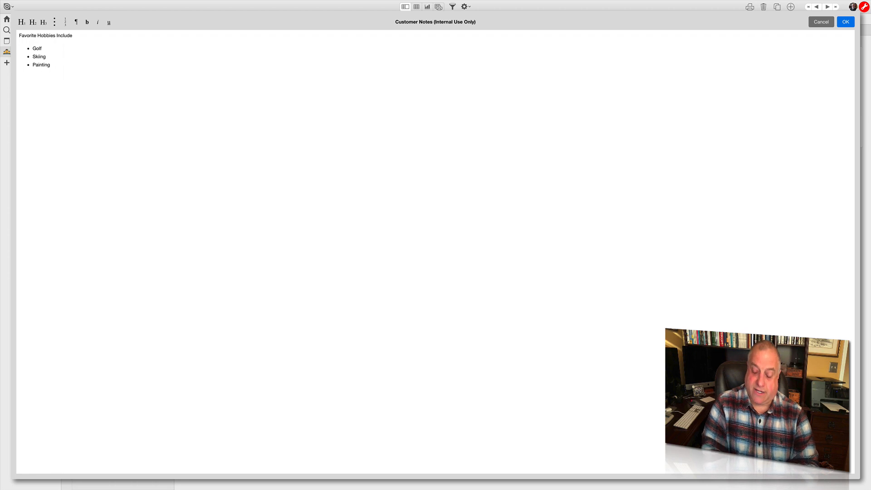
- Below the hobbies, add the line "Favorite Products" and start a numbered list with "Golf Clubs"
type("Favorite Products")
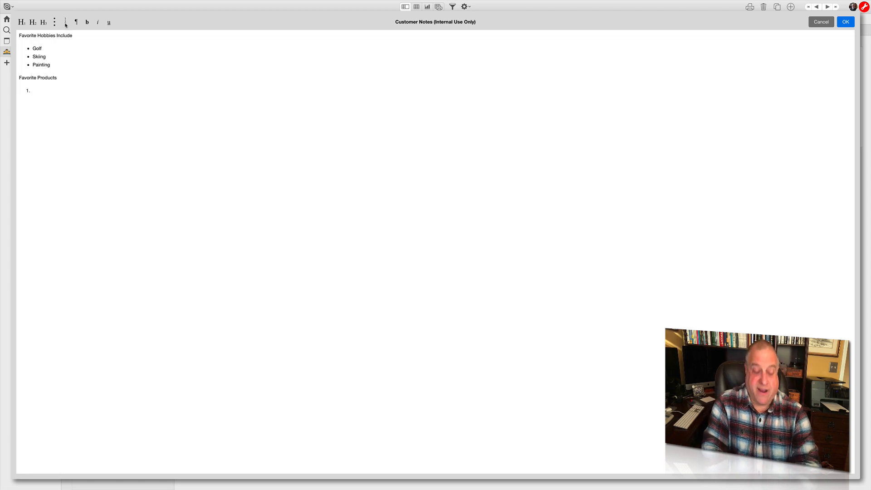
type("Golf Flub")
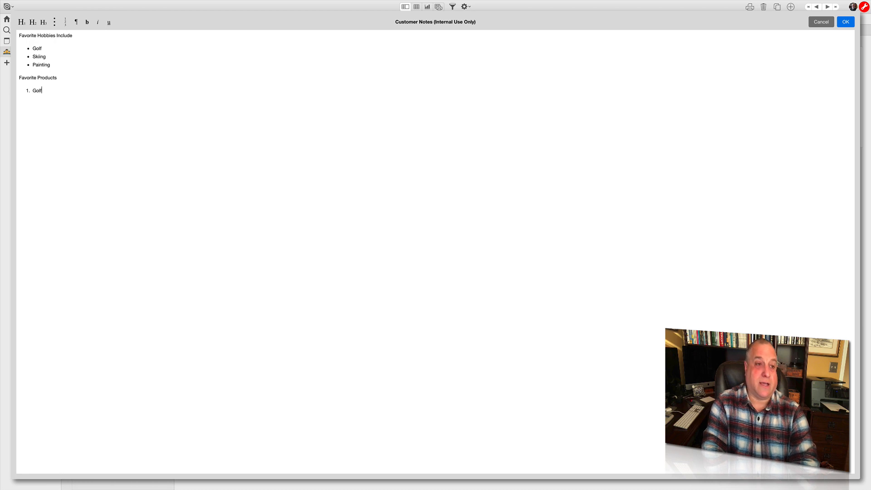
key("BackSpace")
key("BackSpace")
key("BackSpace")
key("BackSpace")
type("Clubs")
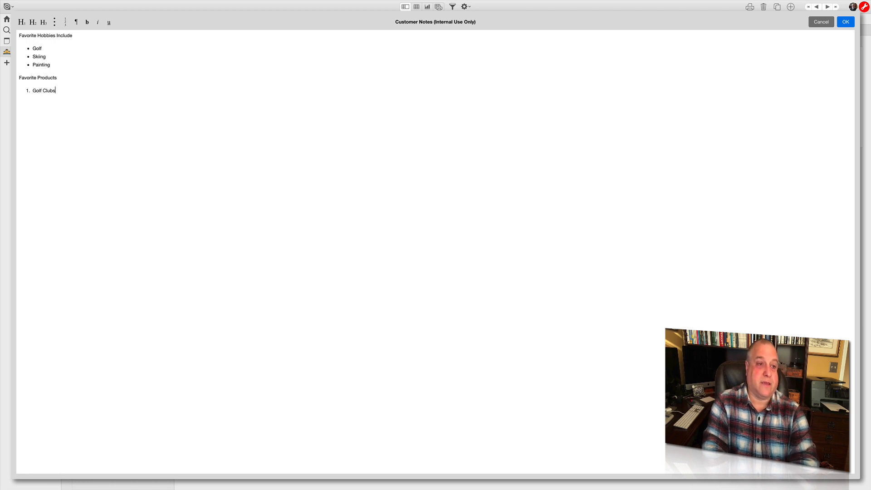
- Add "Ski Sweaters" and "Paint Brushes" as items 2 and 3 of the numbered products list
type(" 2. Ski Sweaters")
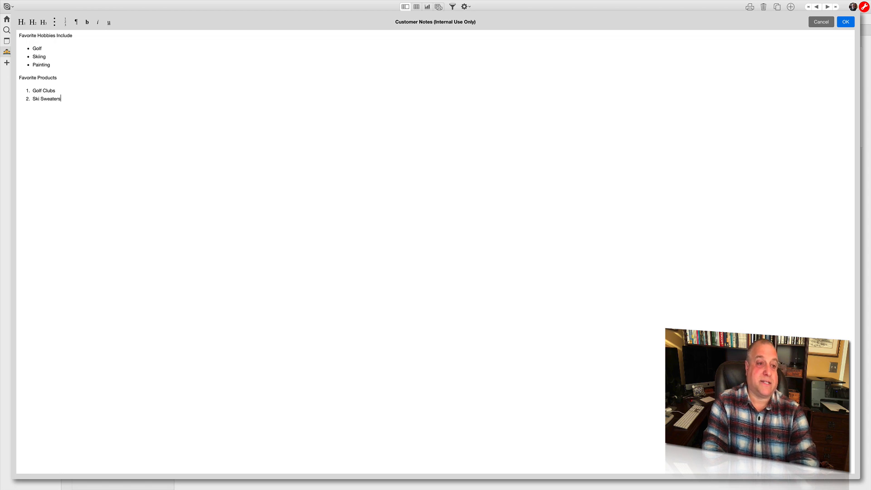
type(" 3. Paint Bur")
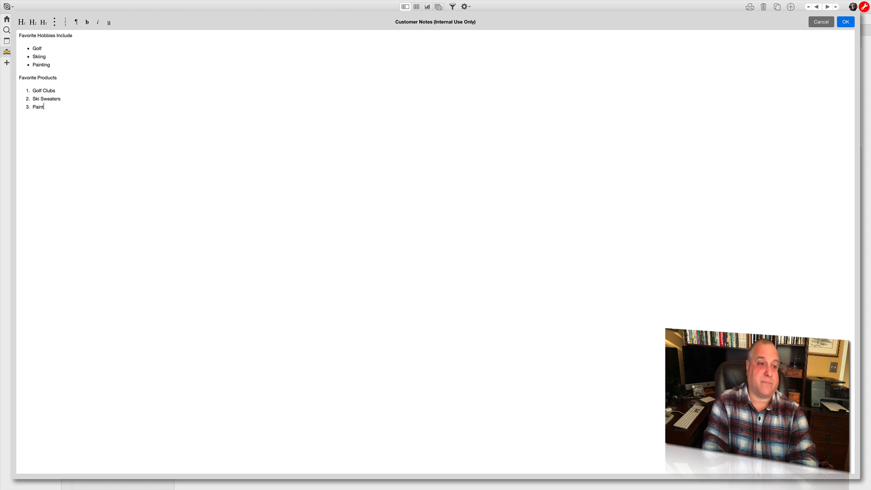
key("BackSpace")
key("BackSpace")
type("rushes")
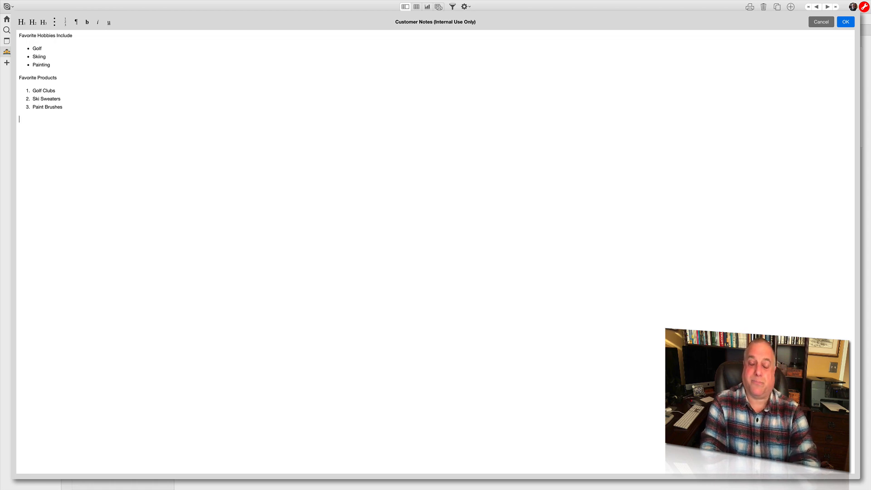
- Below the numbered list, add the unnumbered line "THIS CUSTOMER ALWAYS REQUESTS OVERNIGHT SHIPPING"
type("THIS CUSTOMER I")
key("BackSpace")
key("BackSpace")
key("BackSpace")
key("BackSpace")
key("BackSpace")
key("BackSpace")
key("BackSpace")
key("BackSpace")
type("STOME")
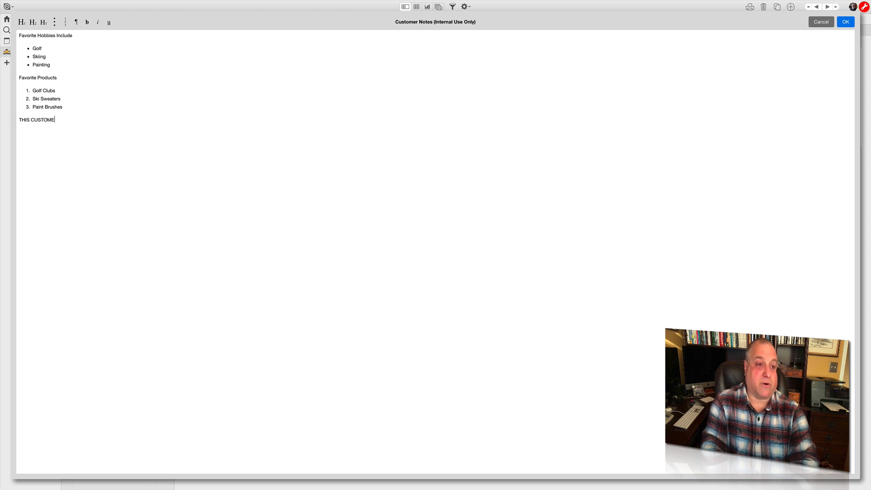
type("R ALWAYS REQUESTS")
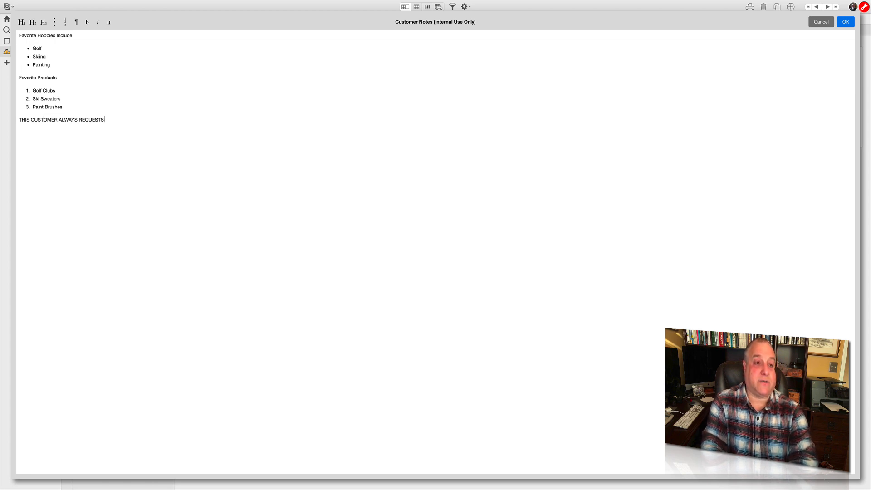
type(" OVERNIGHT SHIPPING")
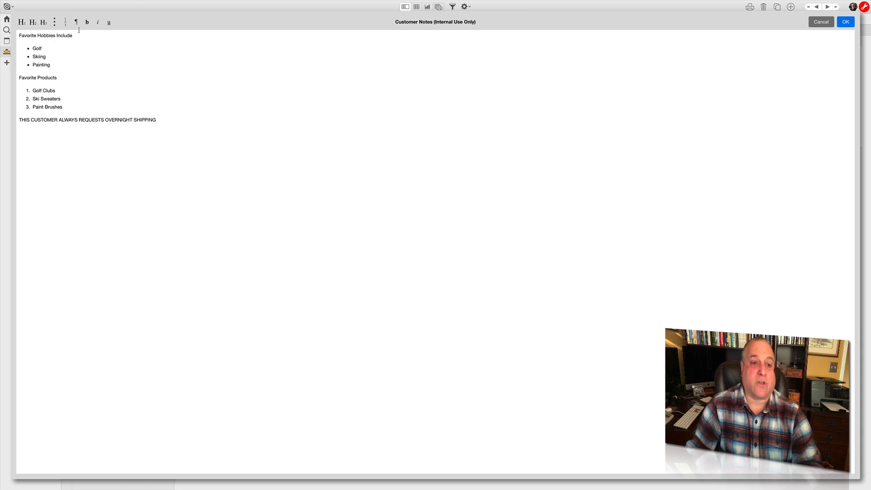
- Make the whole overnight shipping line bold and underlined
left_click_drag(156, 119, 18, 119)
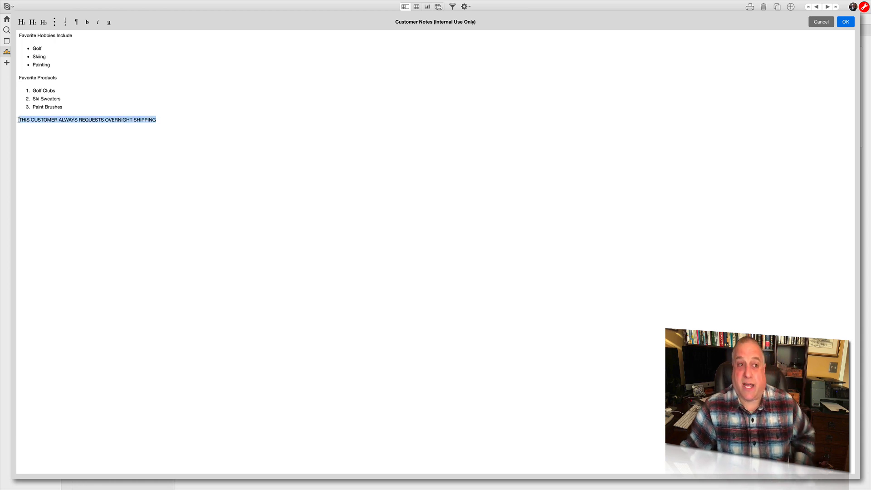
left_click(86, 23)
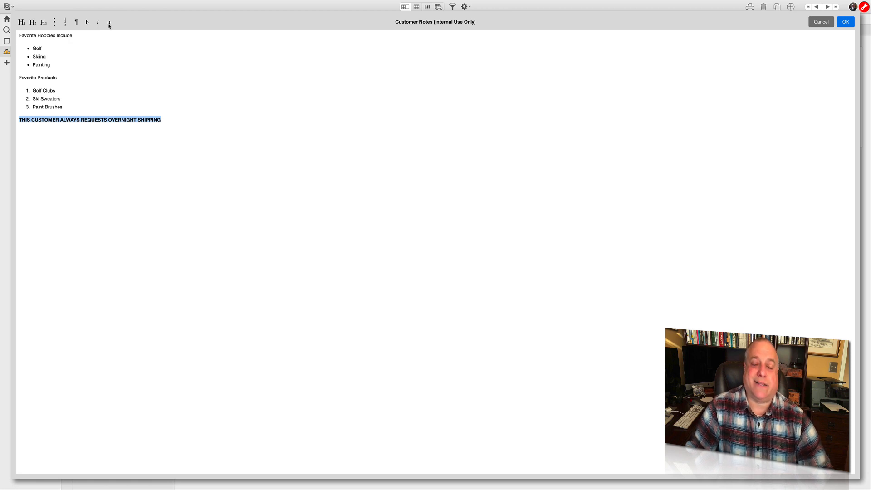
left_click(107, 26)
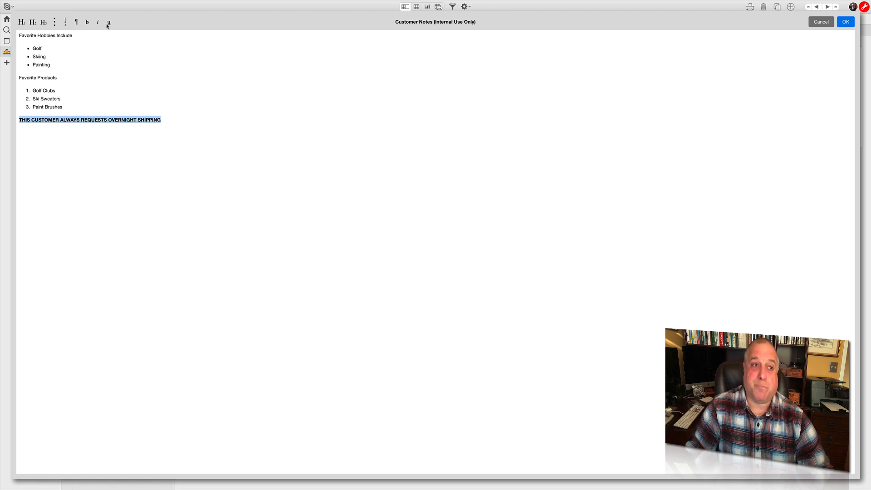
- Try heading levels 1, 2 and 3 on the overnight shipping line and leave it as heading 1
left_click(20, 25)
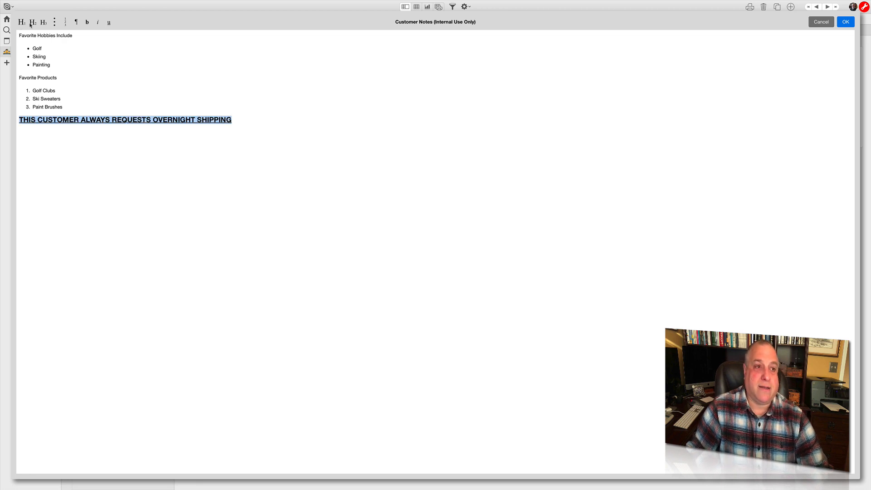
left_click(33, 24)
left_click(44, 22)
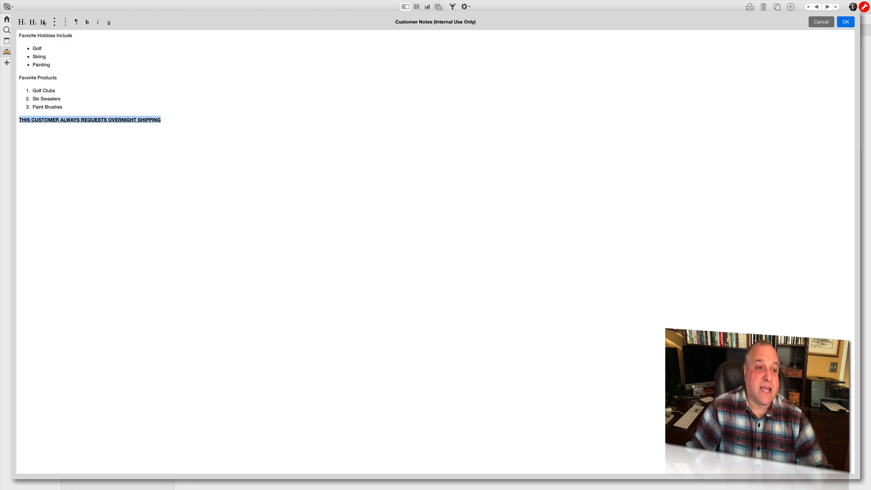
left_click(32, 24)
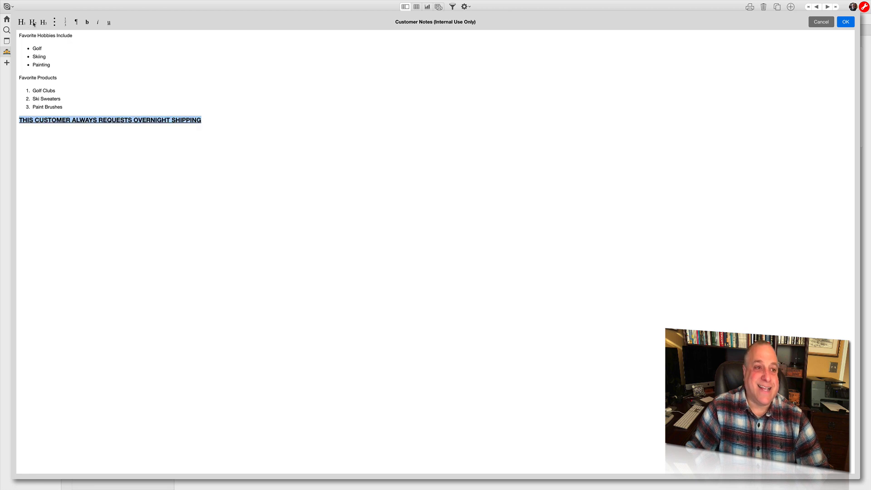
left_click(22, 24)
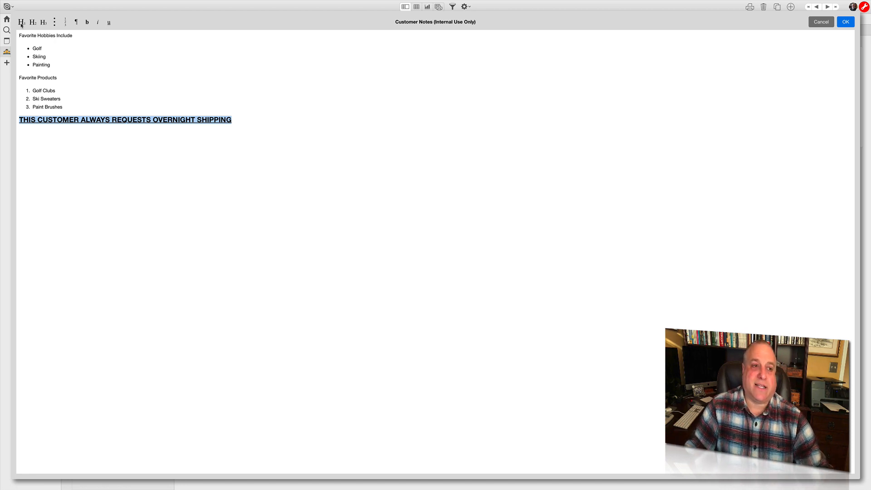
left_click(49, 144)
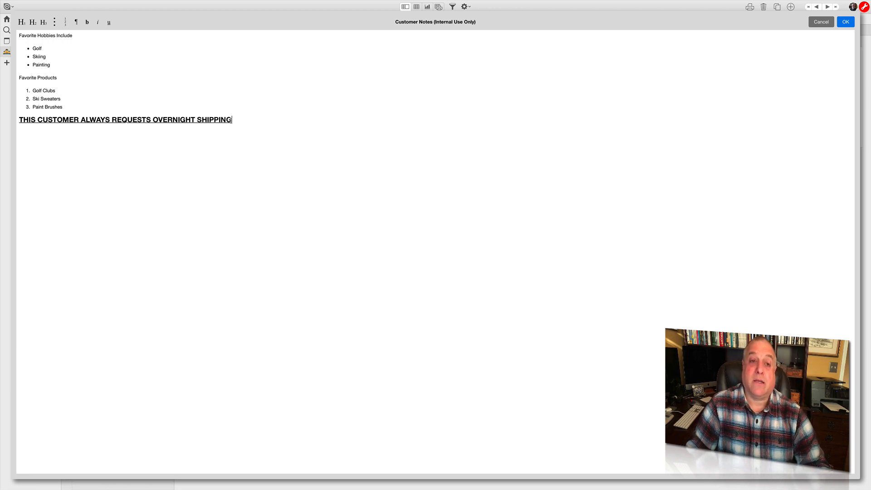
- Cut the overnight shipping heading from the end of the notes and paste it above "Favorite Hobbies Include"
left_click_drag(232, 119, 19, 120)
key("cmd+c")
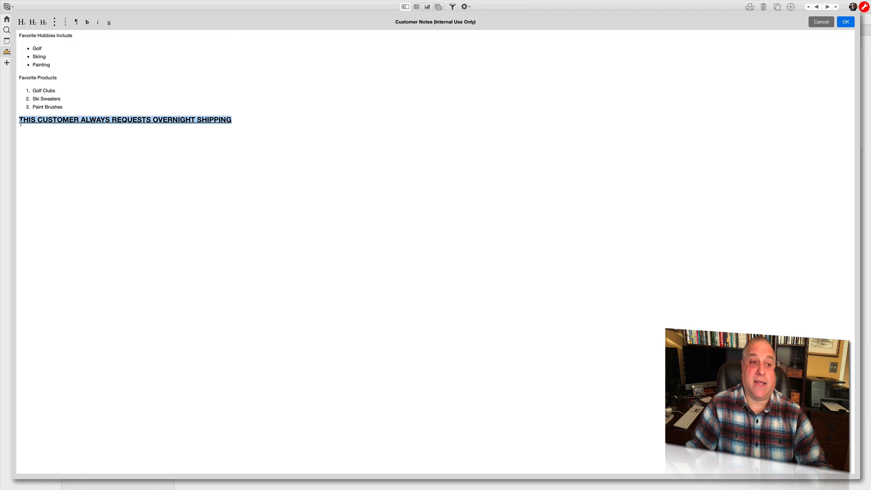
right_click(102, 121)
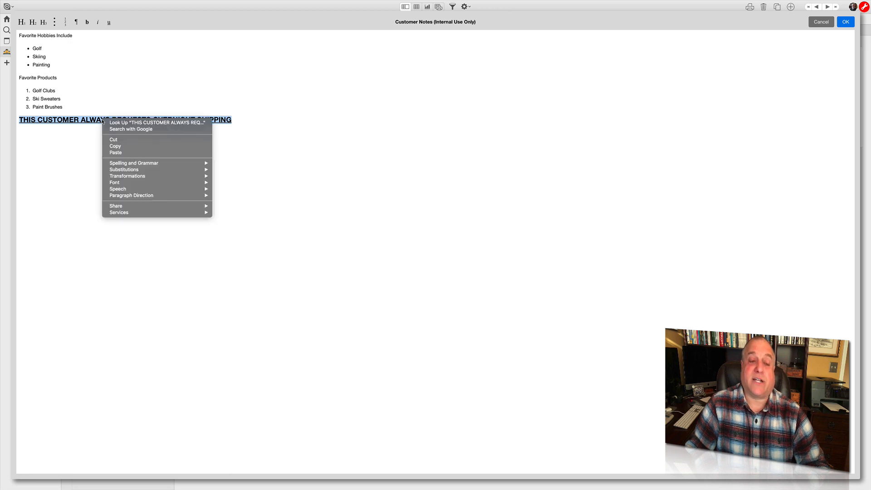
left_click(113, 140)
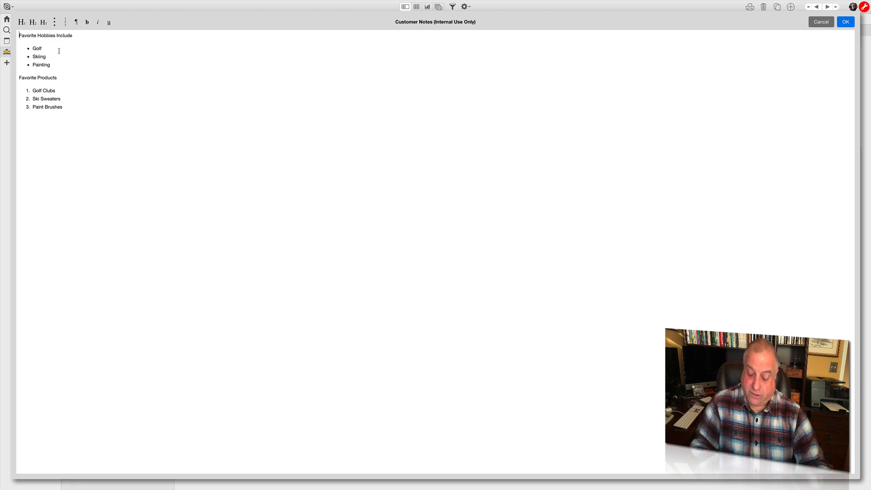
key("Return")
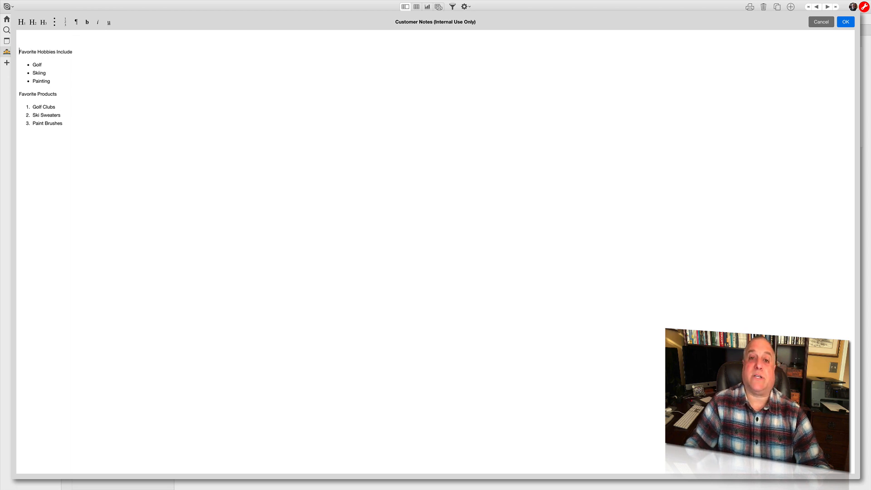
left_click(26, 34)
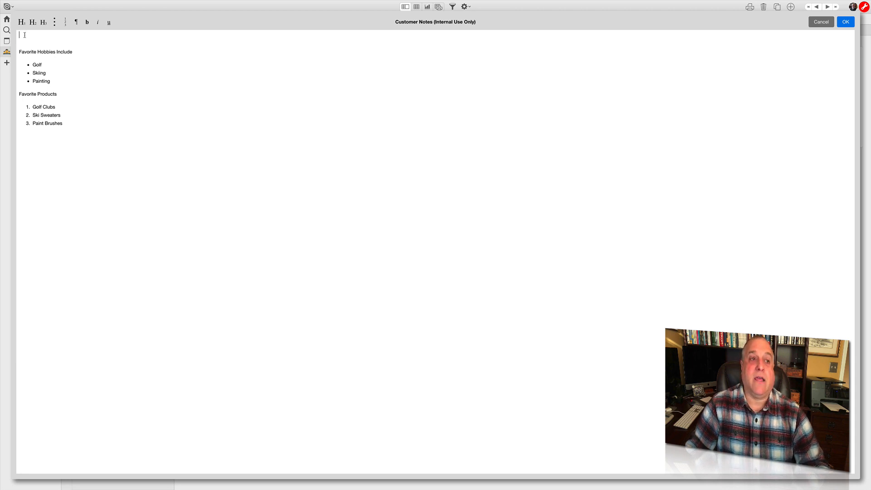
right_click(24, 35)
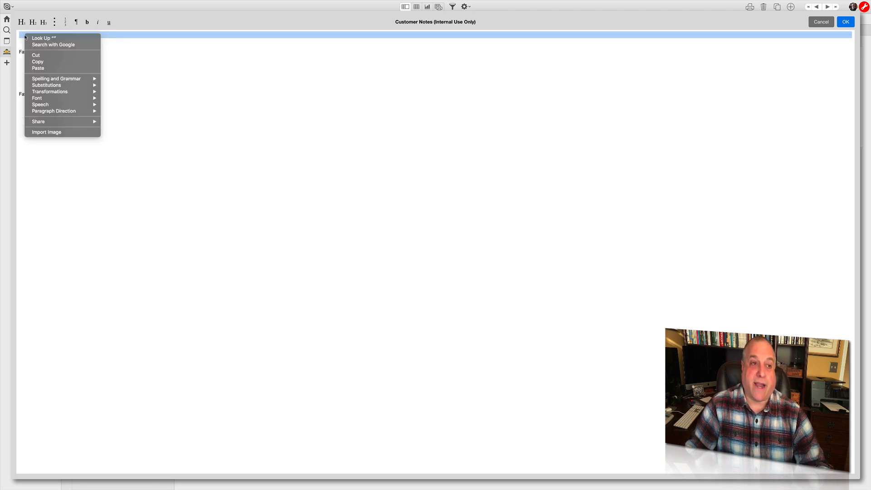
left_click(33, 69)
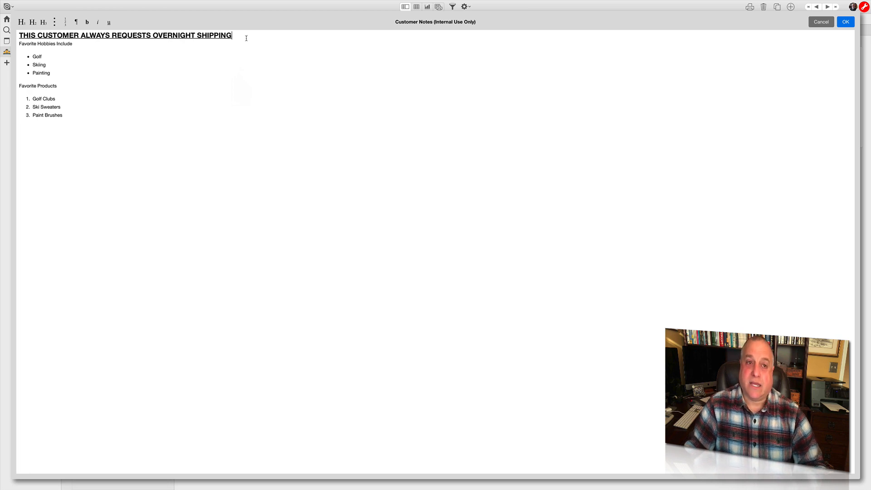
- Save the formatted customer notes and switch off the database design mode
left_click_drag(232, 36, 158, 35)
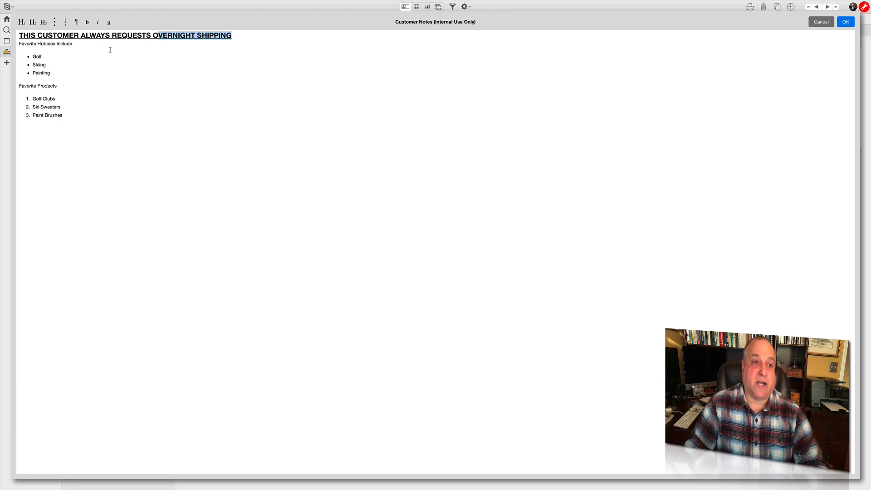
left_click_drag(62, 74, 27, 56)
left_click_drag(63, 117, 27, 99)
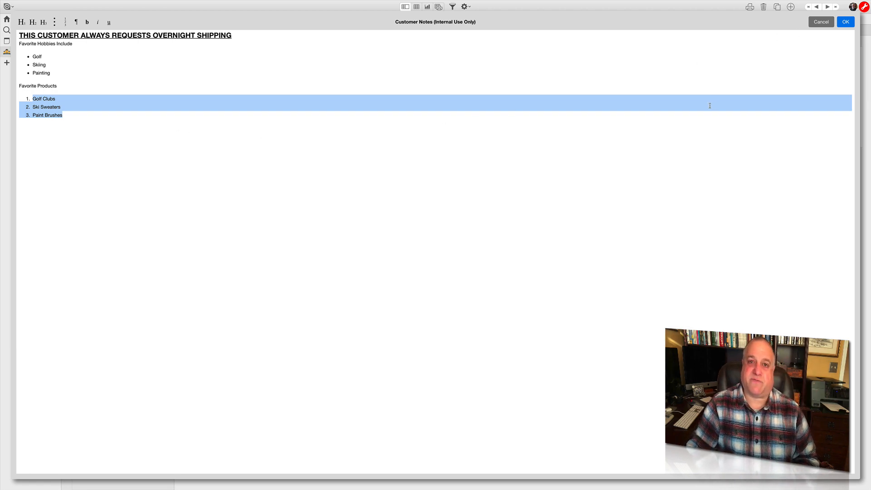
left_click(846, 21)
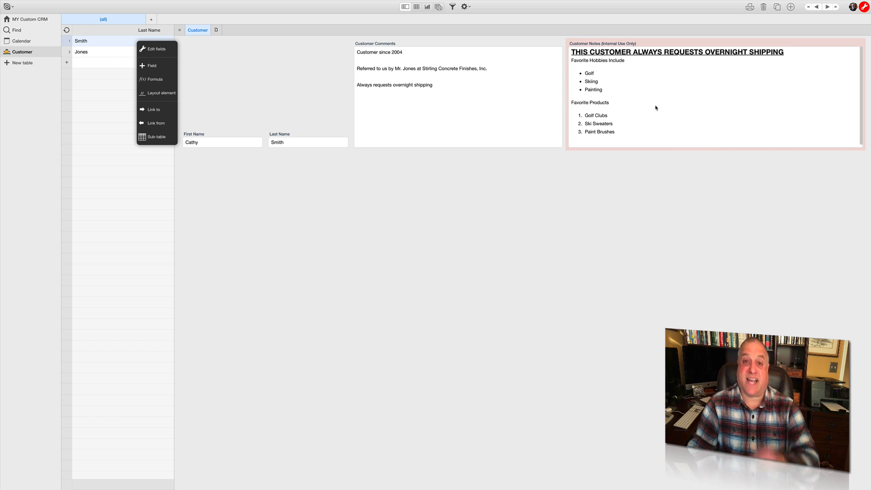
left_click(864, 8)
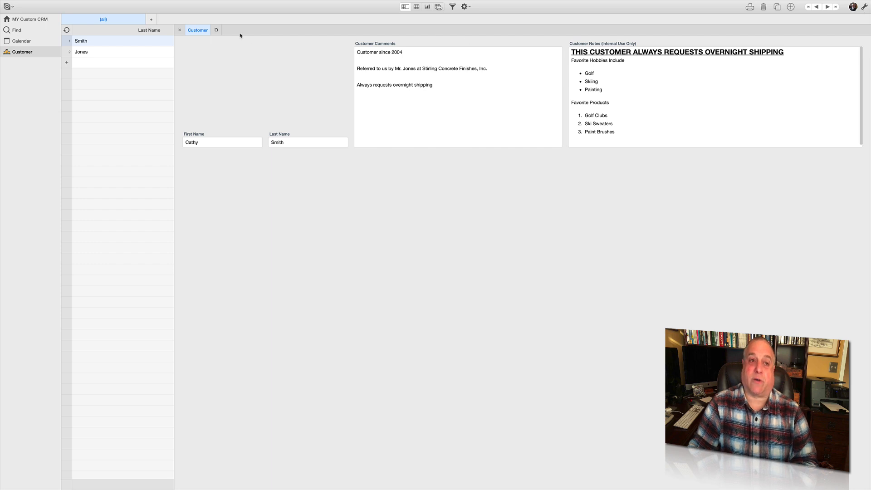
- Close the open customer record, go to the database home page and reopen the Customer table from there
left_click(180, 31)
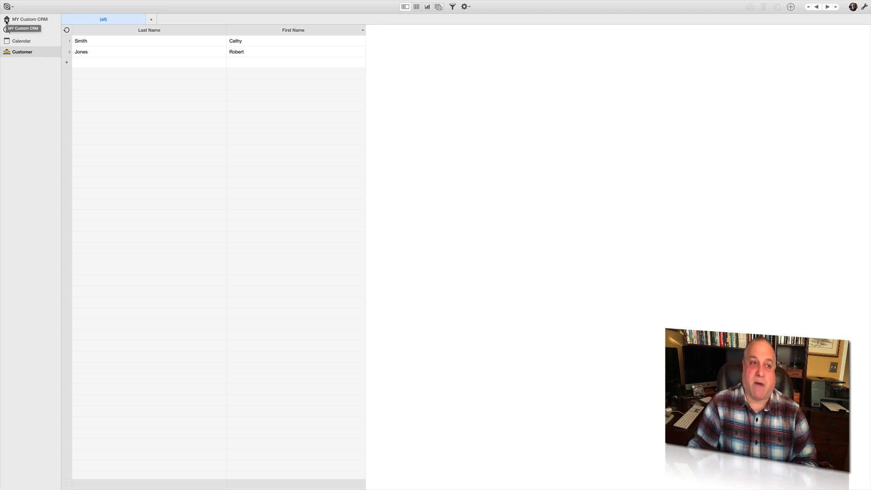
left_click(5, 20)
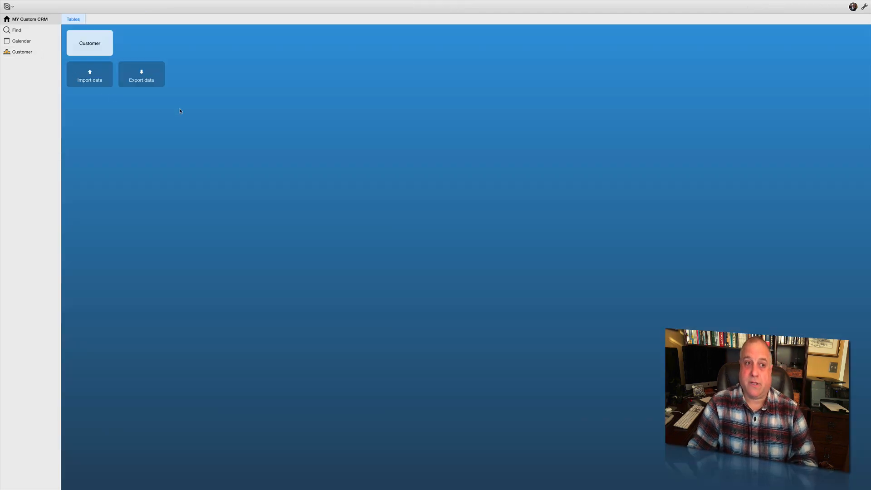
left_click(108, 43)
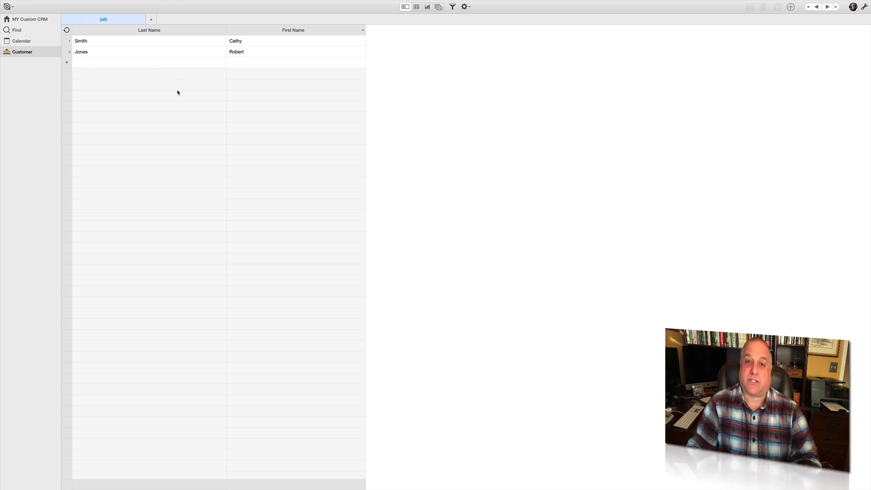
- Open the Customer table's field editor and review the settings of the First Name field
left_click(464, 7)
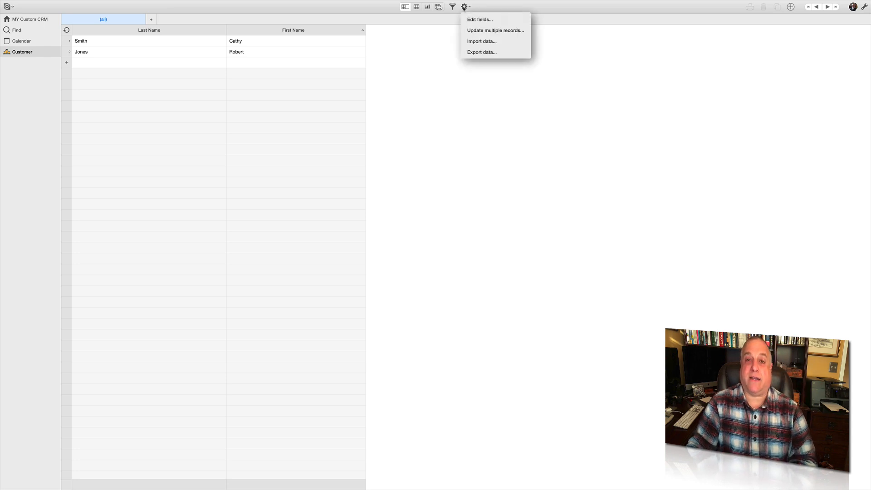
left_click(469, 20)
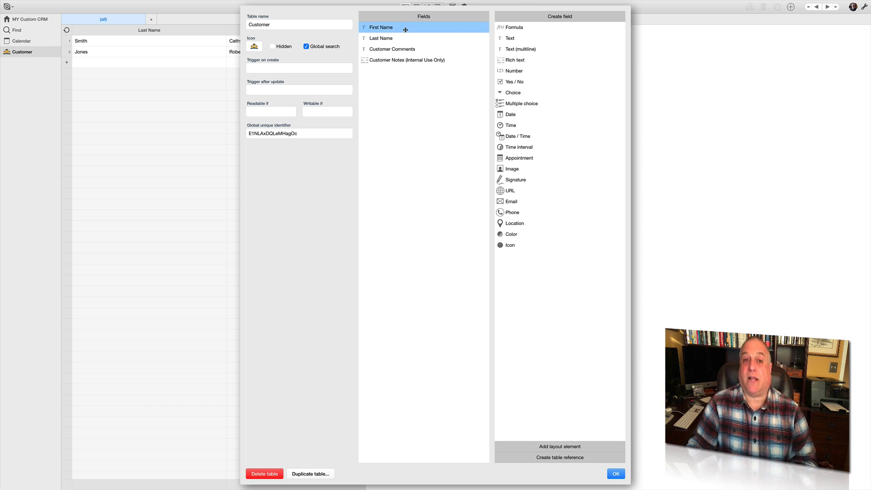
left_click(437, 26)
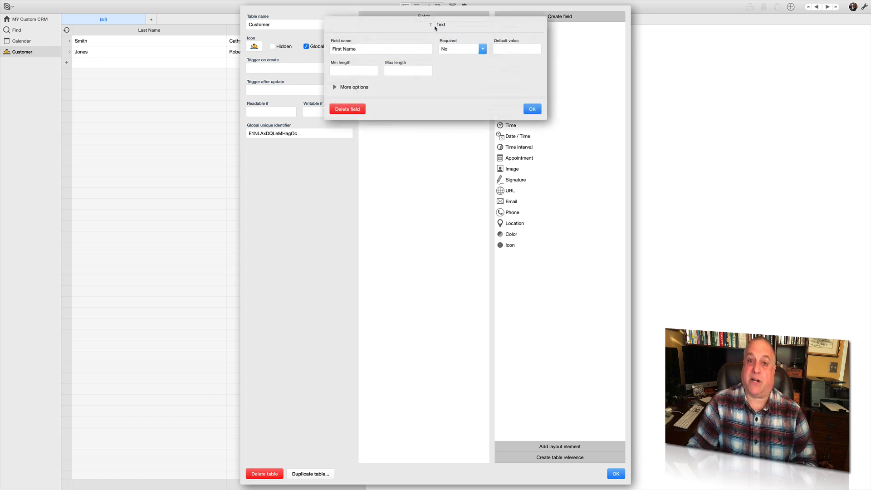
left_click(532, 109)
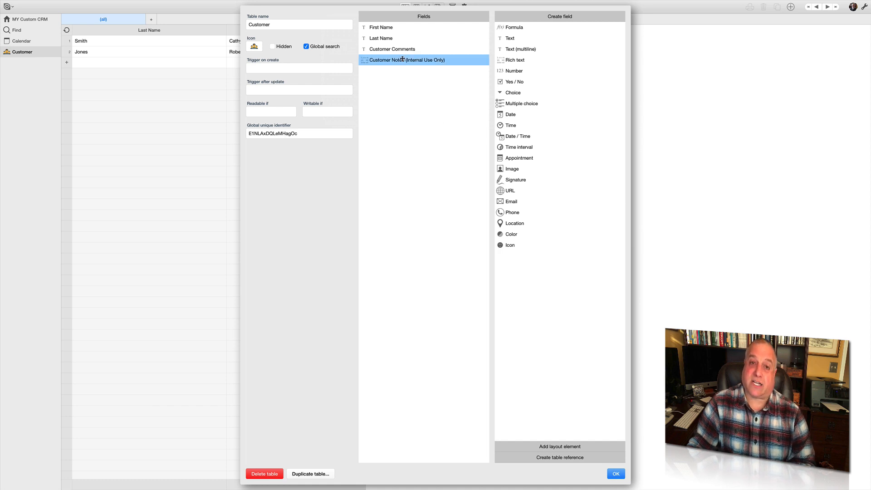
left_click(440, 27)
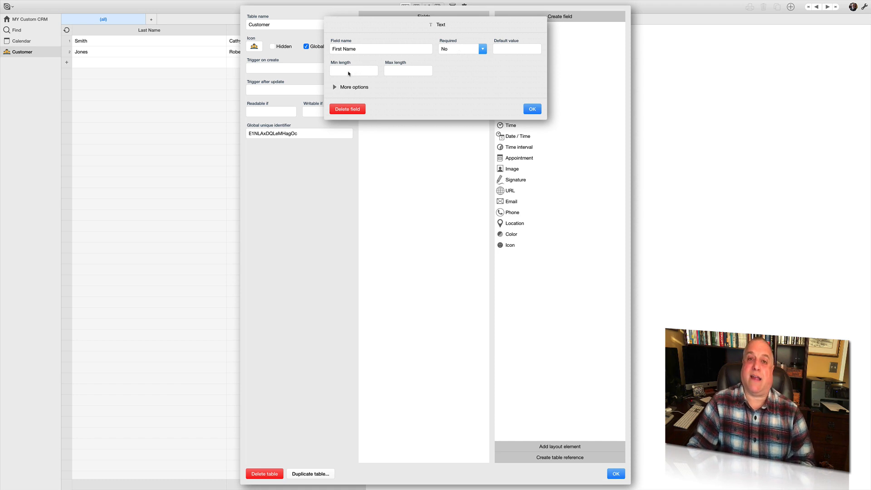
left_click(533, 110)
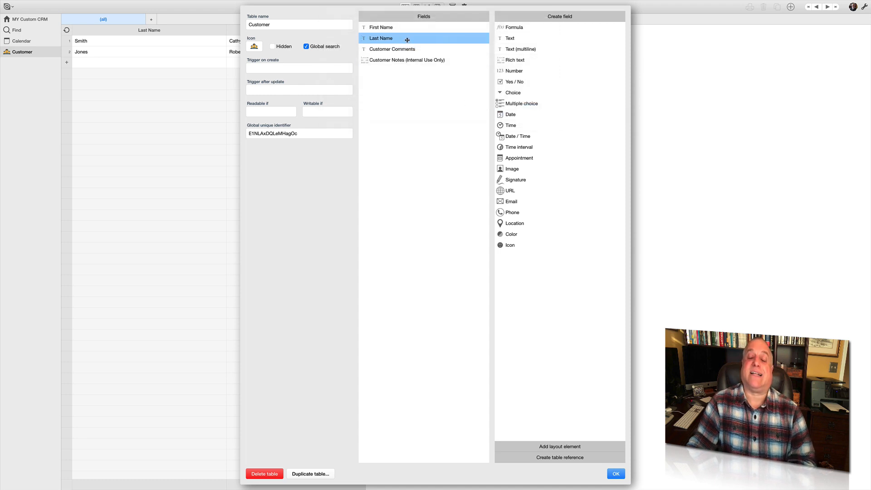
- Make the Last Name field required and set its minimum length to 2
left_click(410, 40)
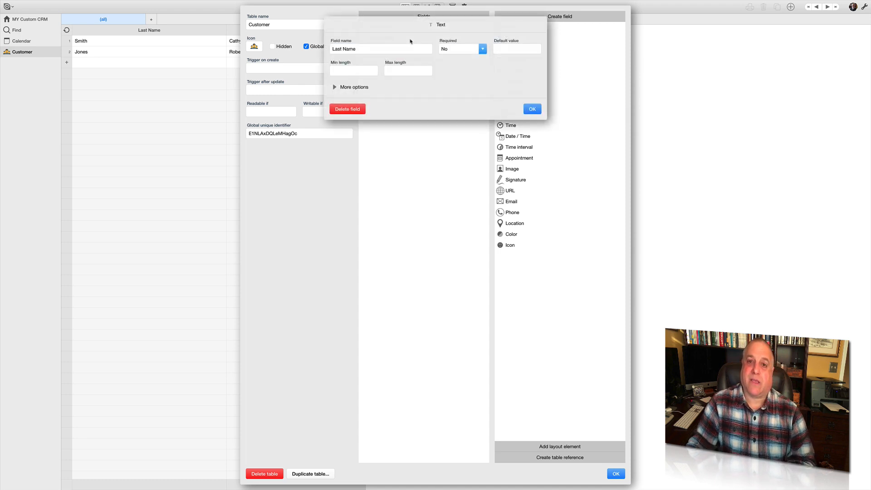
left_click(483, 50)
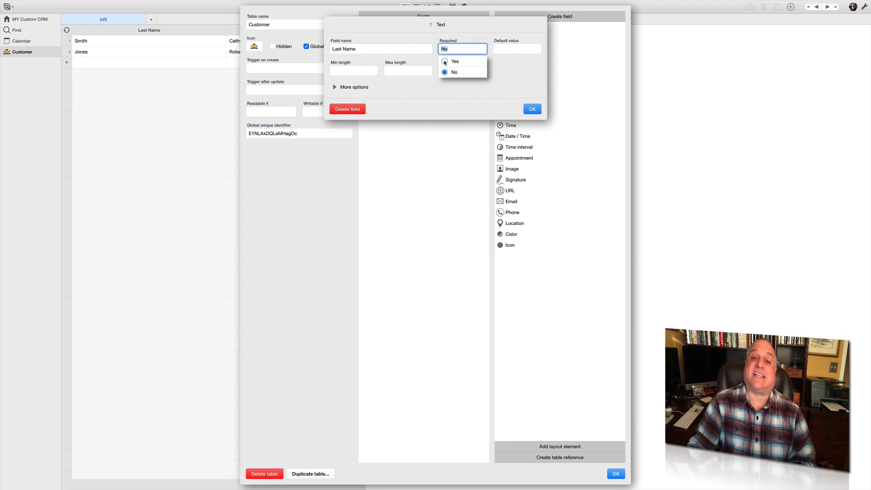
left_click(445, 62)
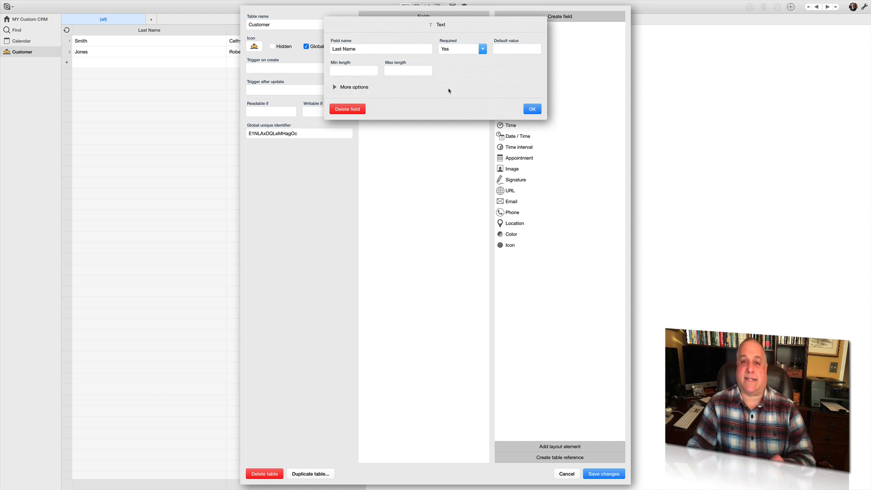
left_click(359, 72)
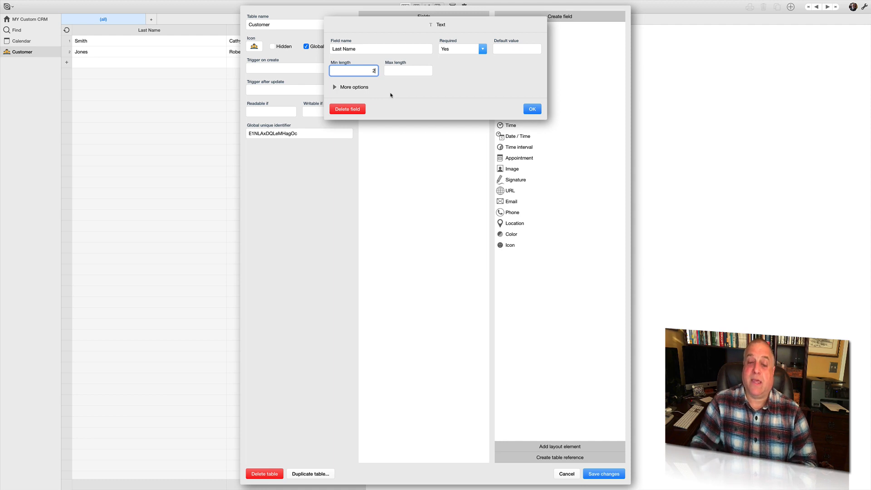
- Give the Last Name field the tooltip "Please enter full, legal family Surname. This informatiion is required" and accept its settings
left_click(335, 87)
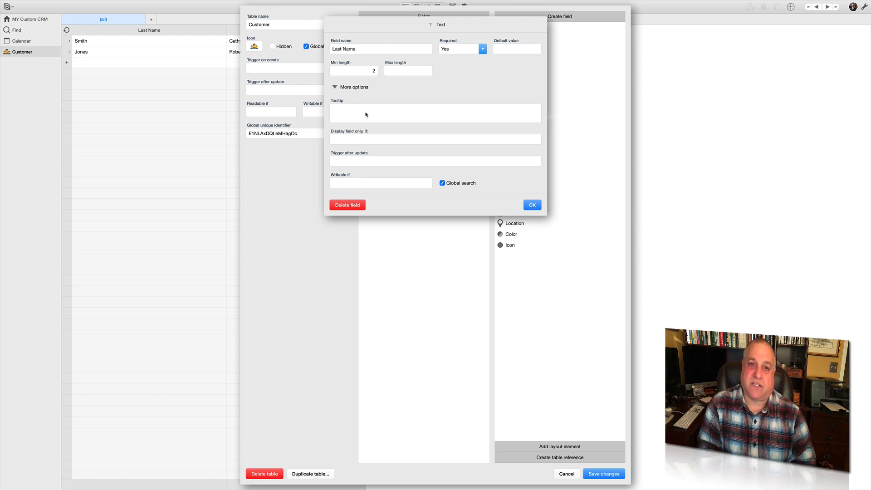
left_click(342, 113)
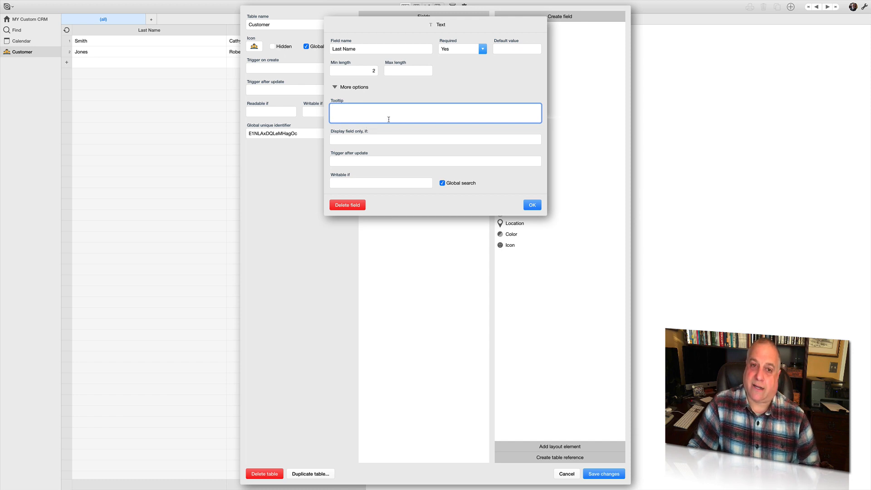
type("PL")
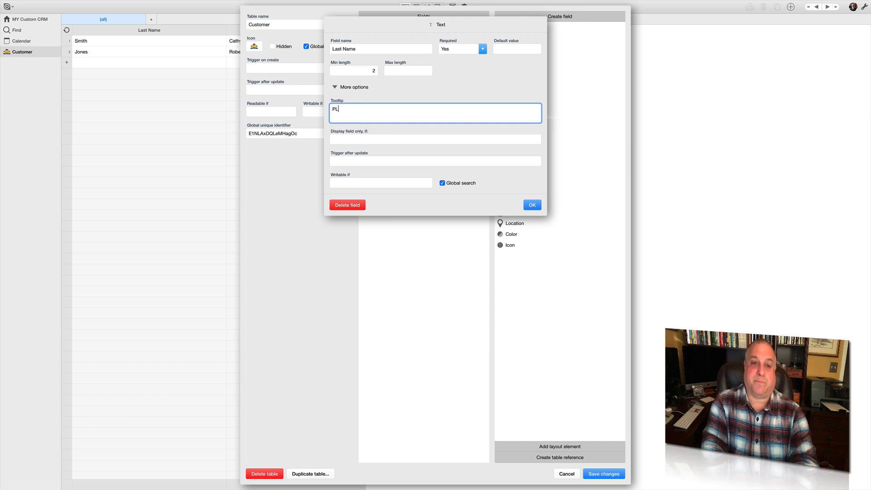
type("lease")
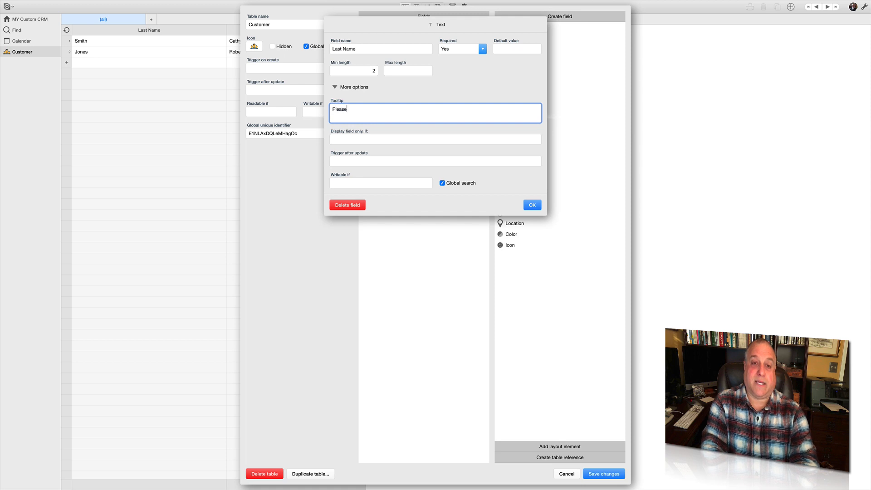
type(" enter full, le")
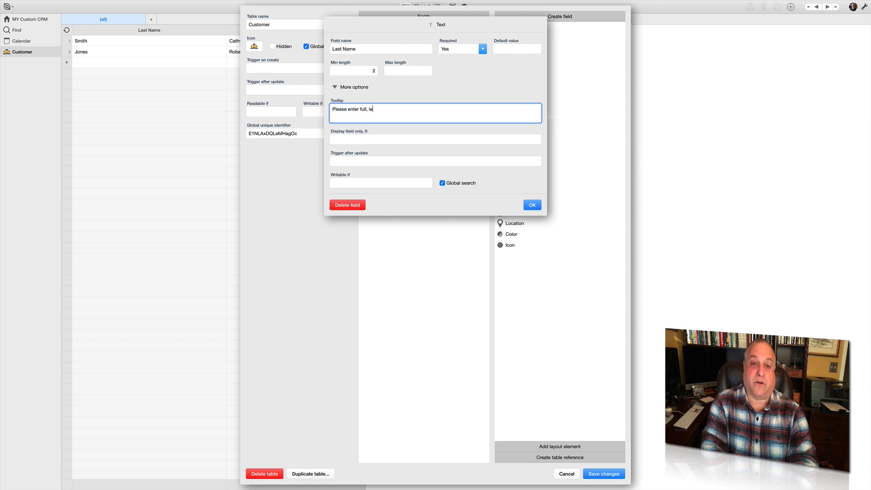
type("gal famil")
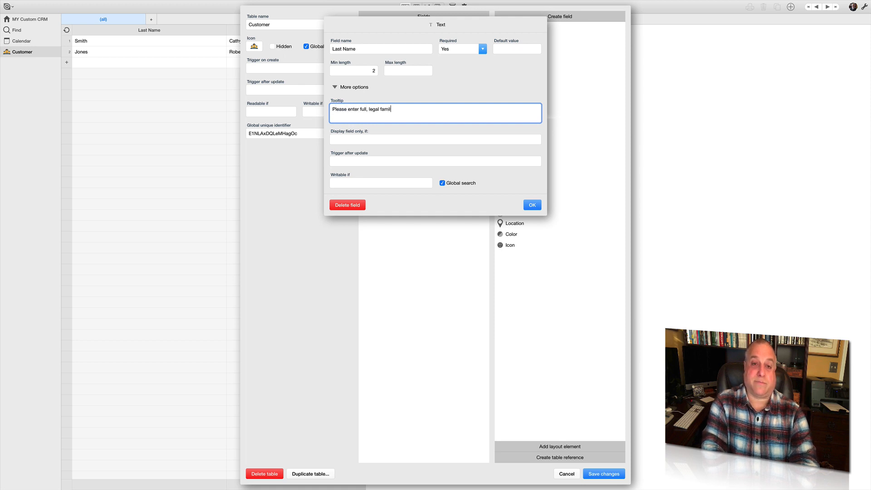
type("y Surn")
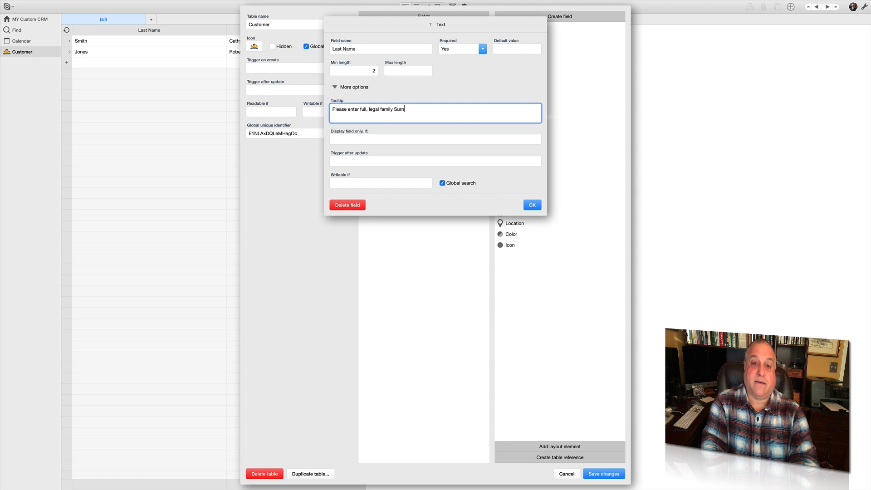
type("ame. ")
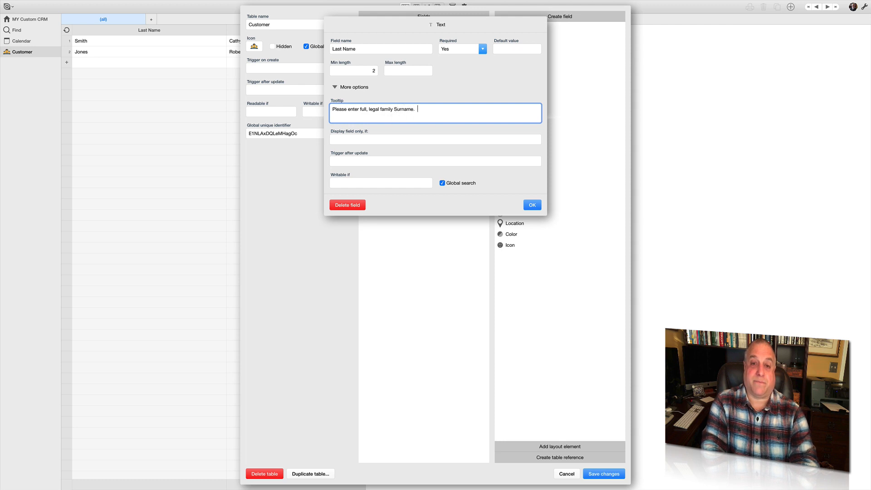
type(" This inf")
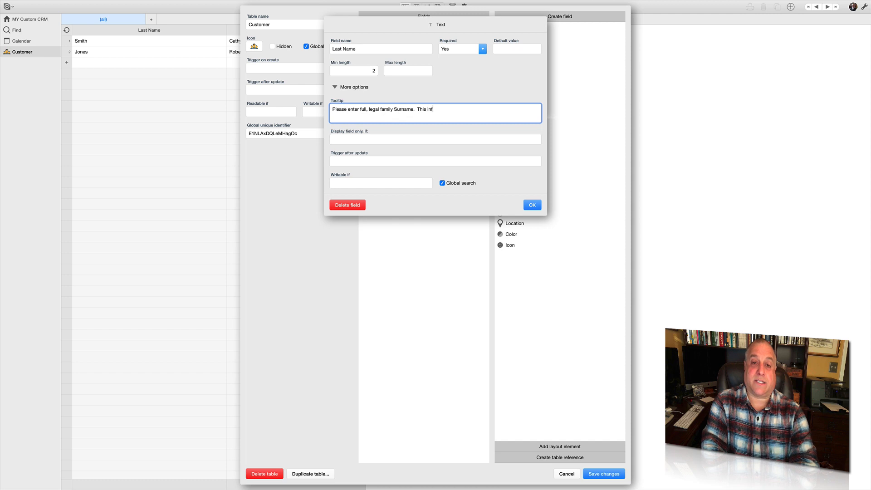
type("ormation is")
key("BackSpace")
key("BackSpace")
key("BackSpace")
key("BackSpace")
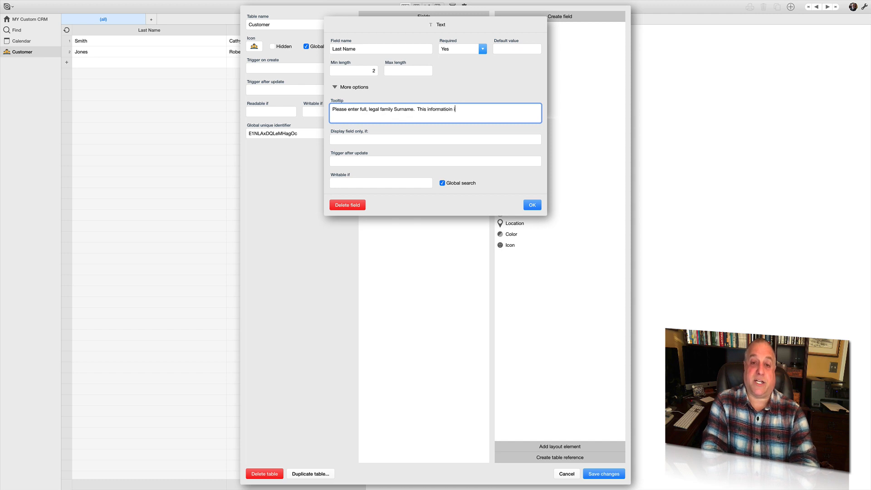
key("BackSpace")
type("ion is required")
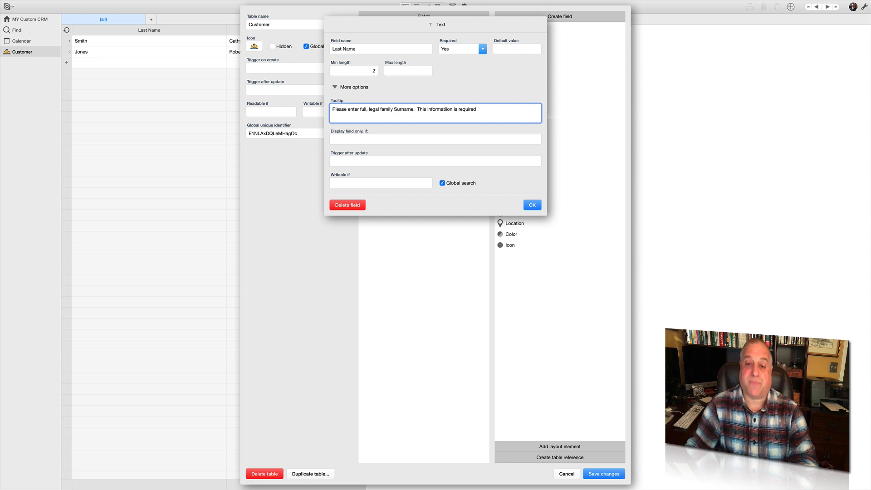
left_click(533, 205)
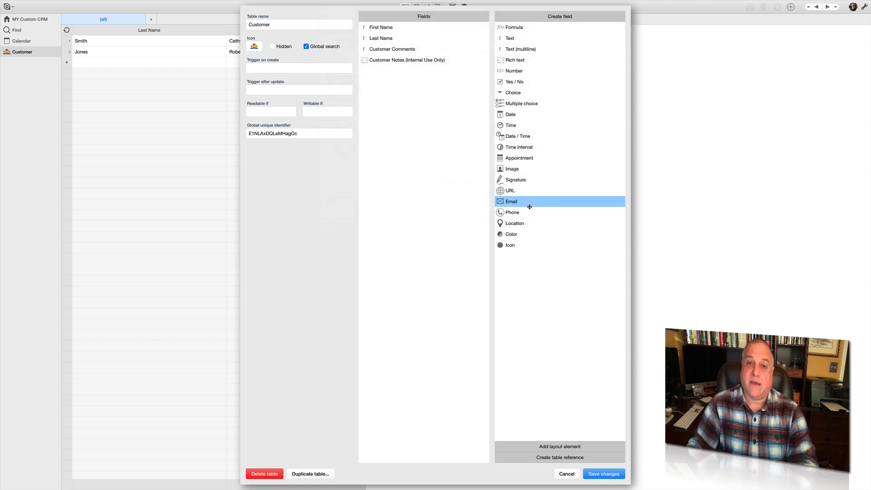
- Give the First Name field the tooltip "Please enter full legal first name. This information is optional" and accept its settings
left_click(390, 27)
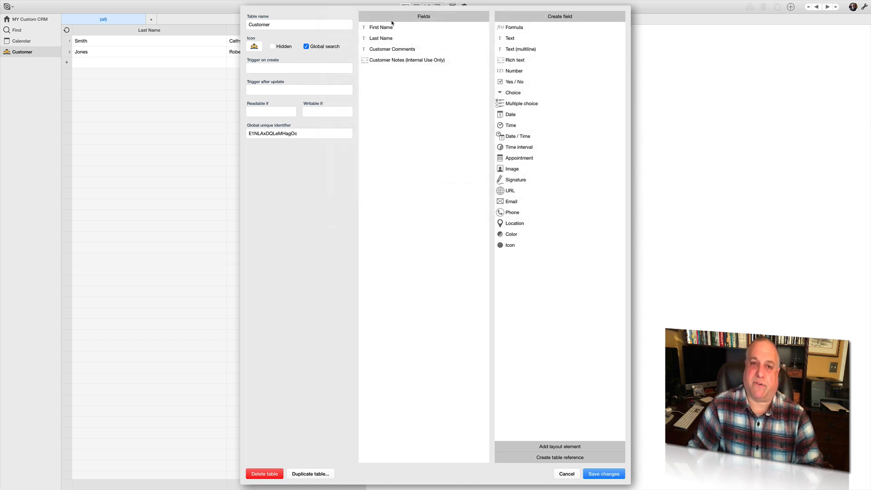
double_click(389, 28)
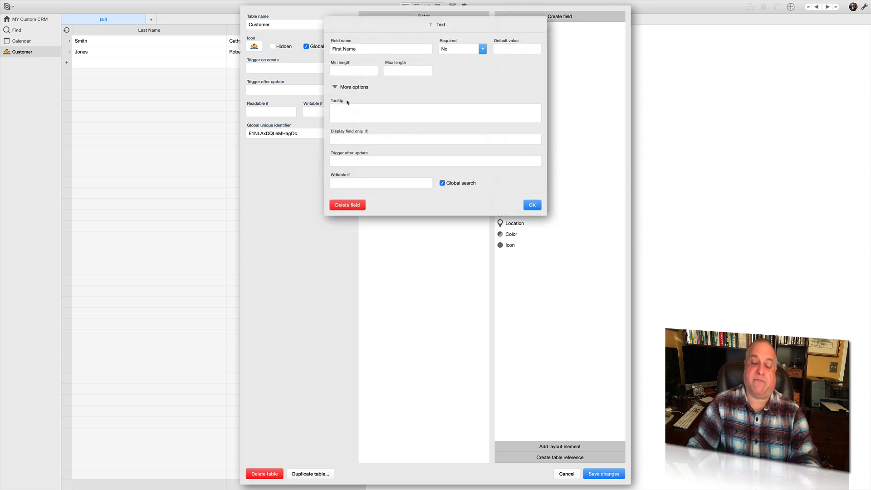
left_click(347, 115)
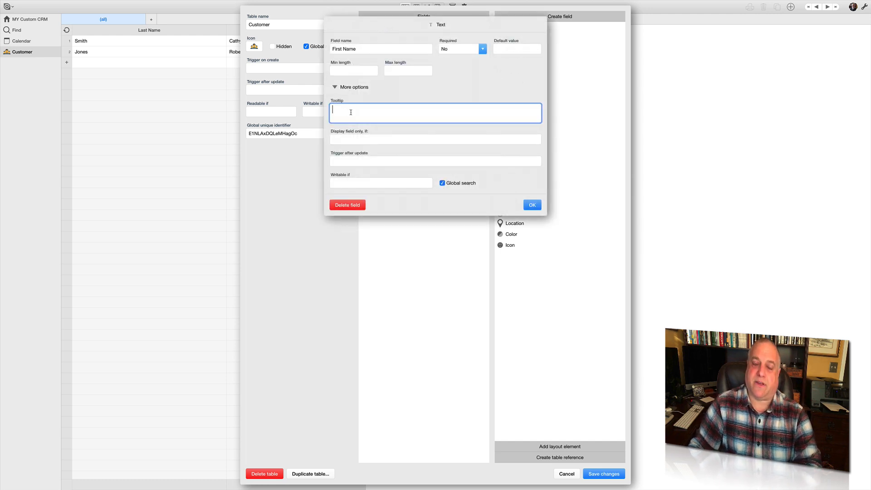
type("Pleaes enter")
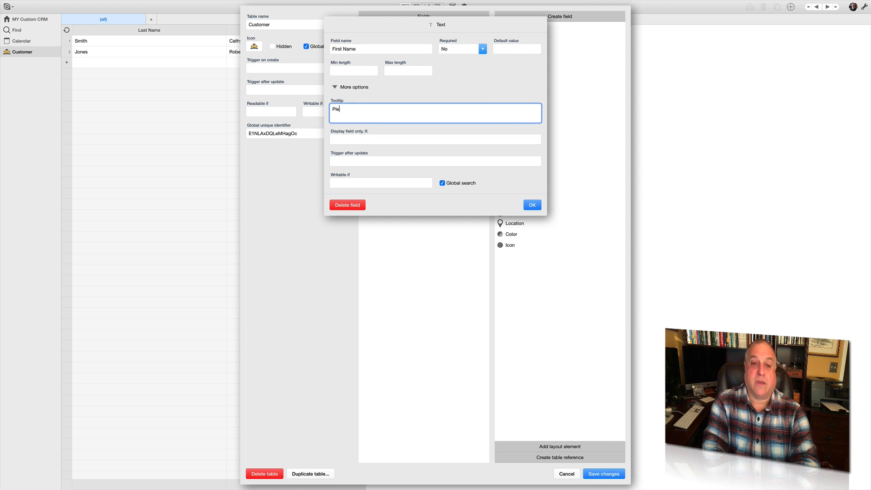
key("BackSpace")
key("BackSpace")
key("BackSpace")
key("BackSpace")
key("BackSpace")
key("BackSpace")
key("BackSpace")
key("BackSpace")
key("BackSpace")
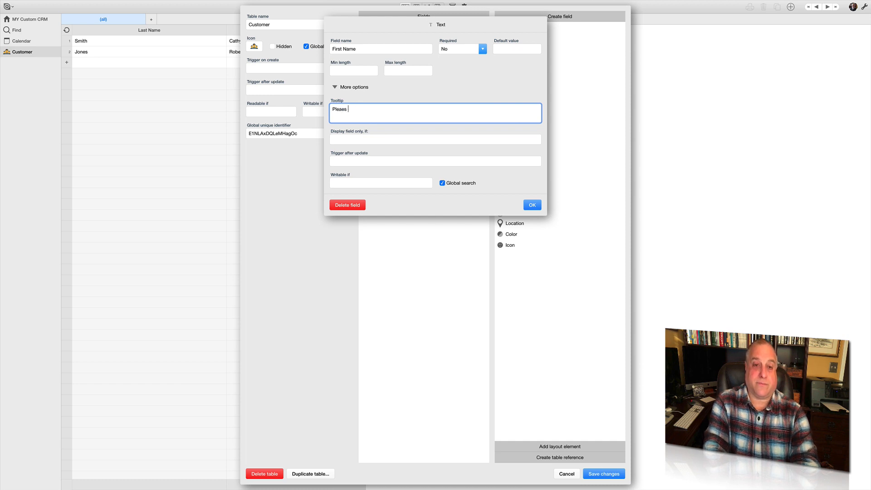
type("ase enter ful")
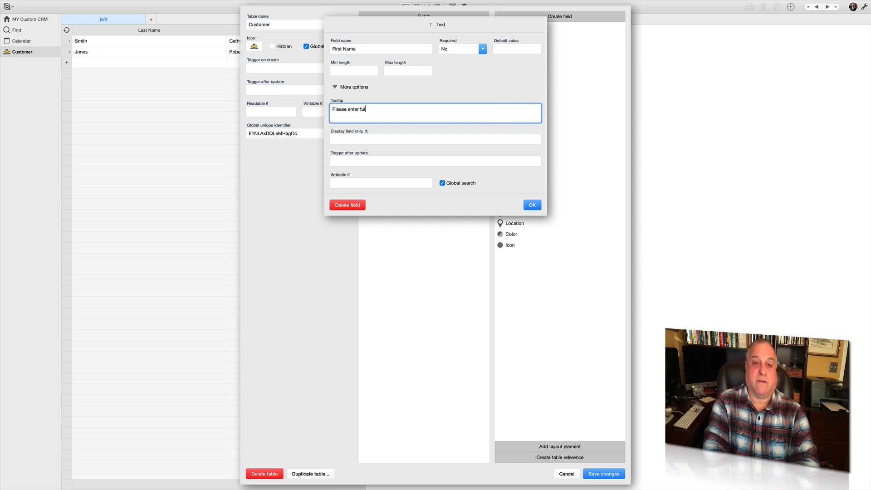
type("l legal ")
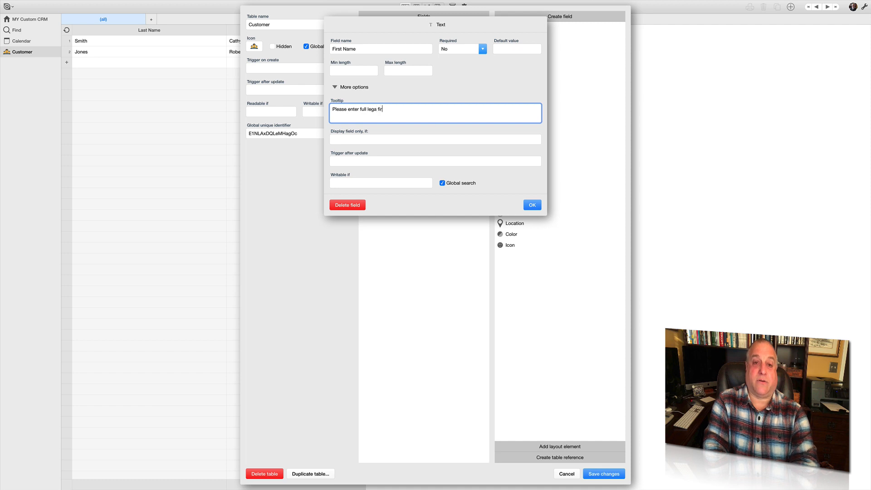
type("first nam")
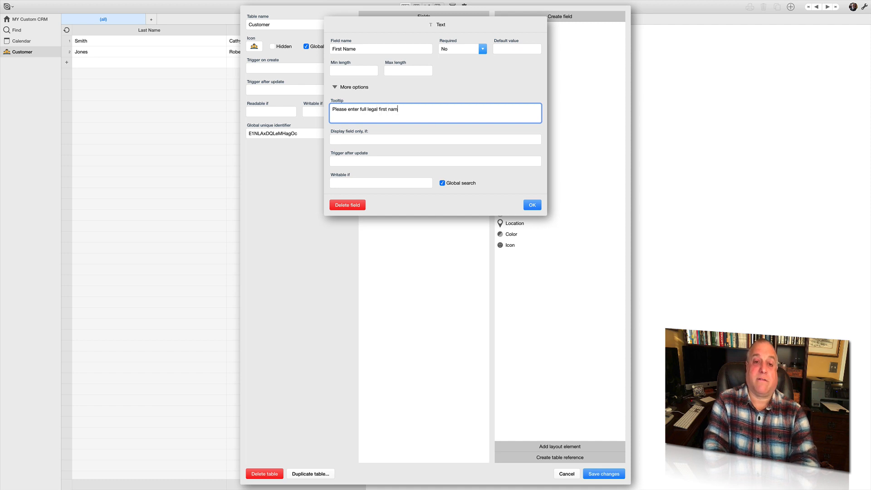
type("e.  This inf")
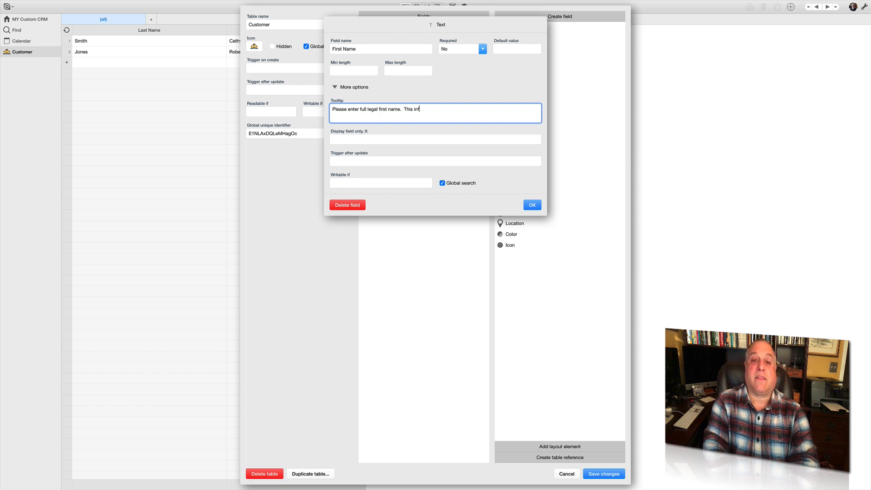
type("ormation is optional")
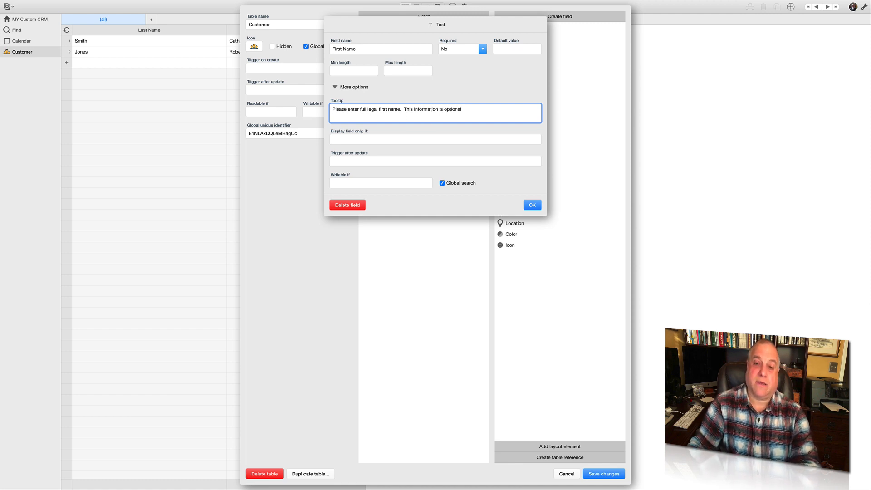
left_click(532, 205)
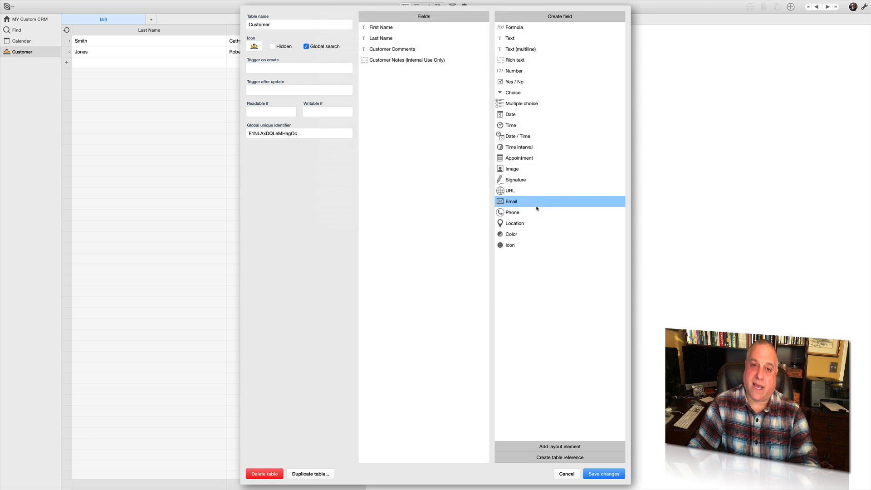
- Save the Customer table's field changes and open the second customer record to check the First Name tooltip
left_click(592, 474)
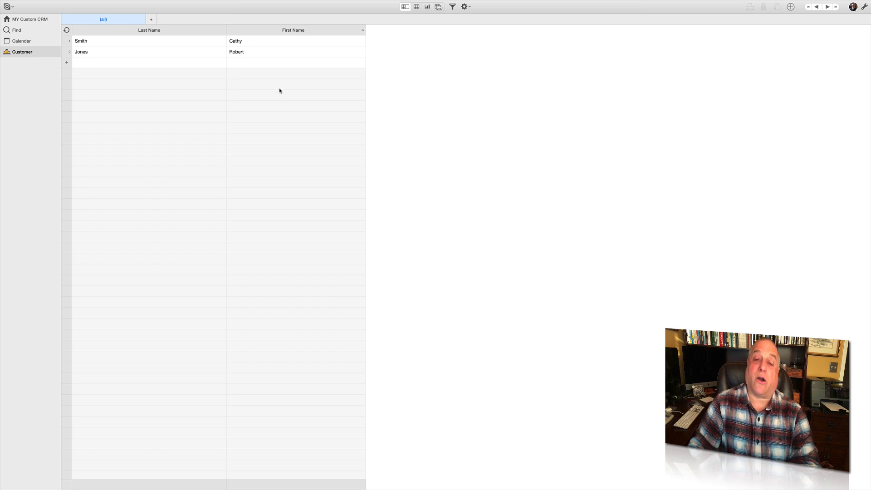
left_click(144, 54)
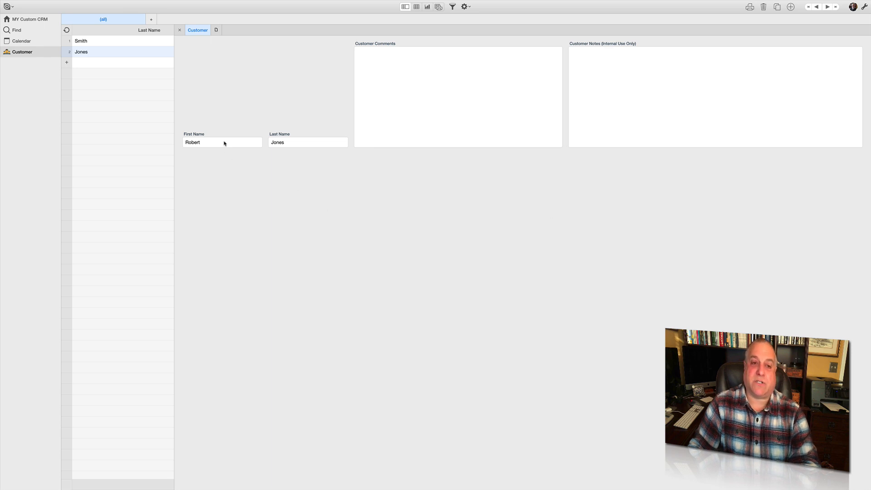
mouse_move(224, 144)
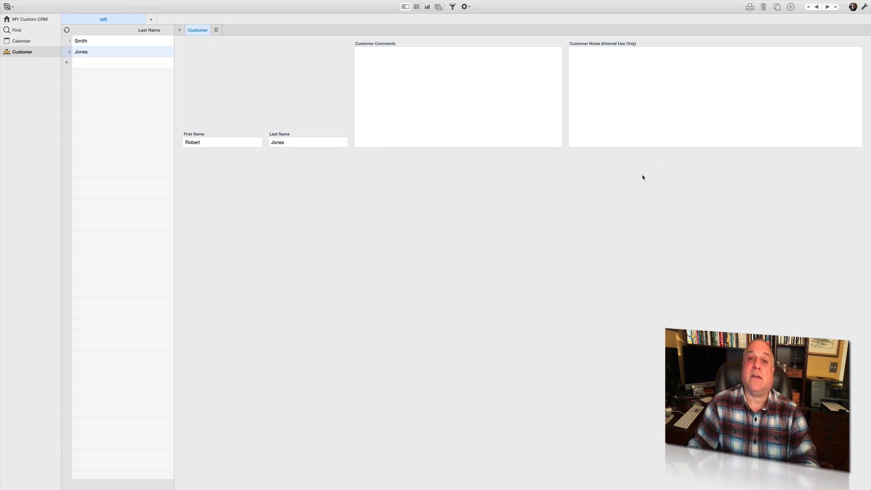
- Add a new customer record, enter the customer's first and last name, and close the record
left_click(791, 7)
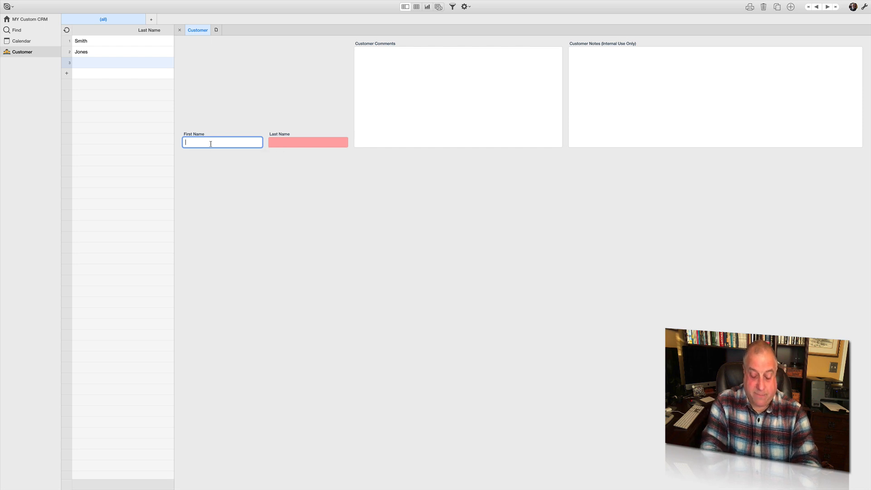
type("teven")
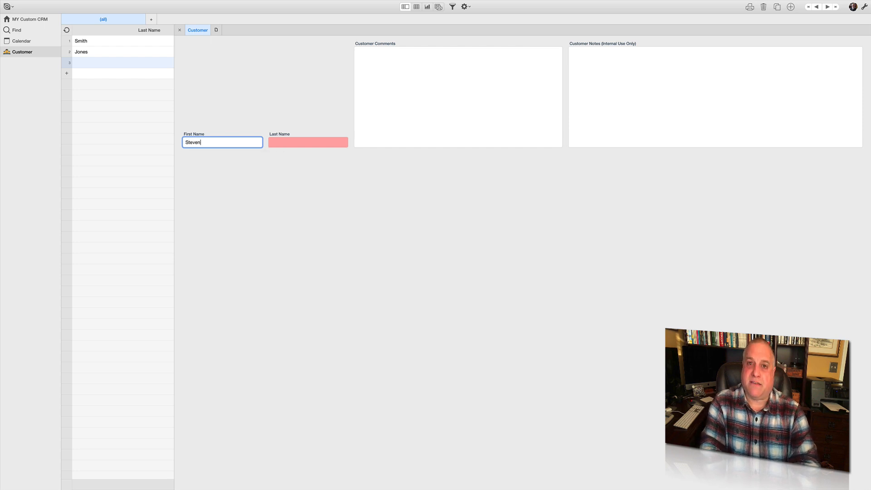
mouse_move(285, 143)
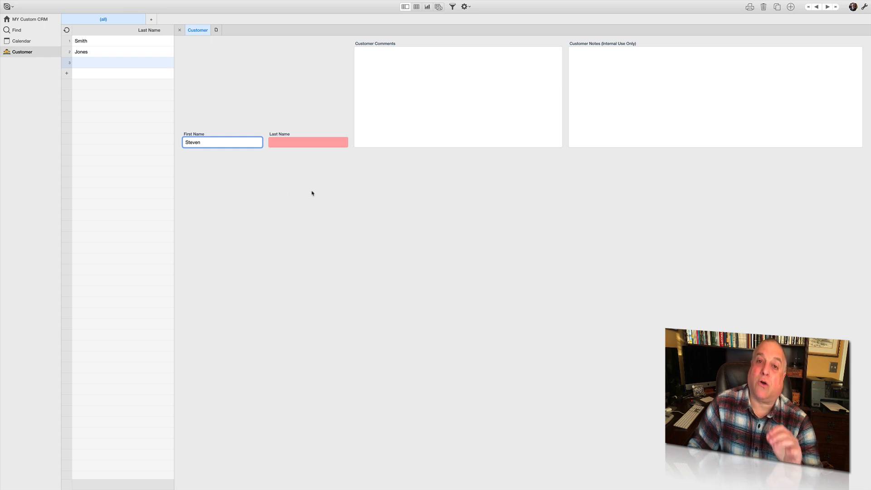
left_click(289, 142)
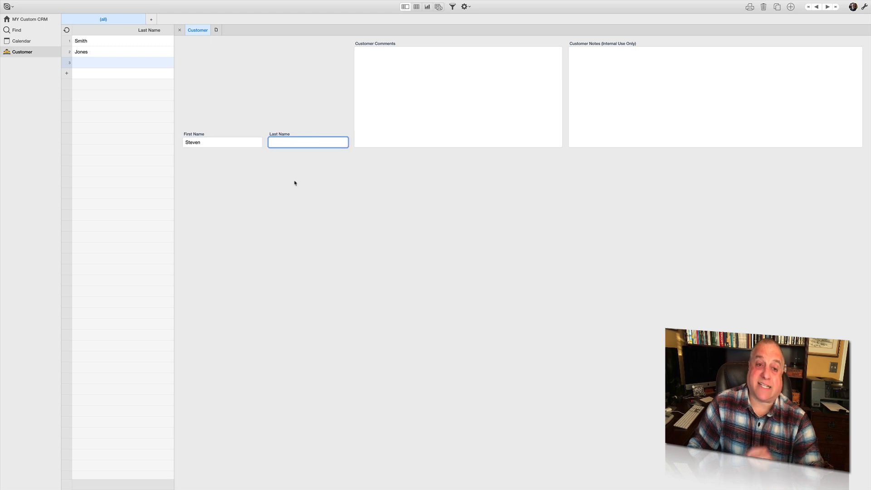
type("Gatsby")
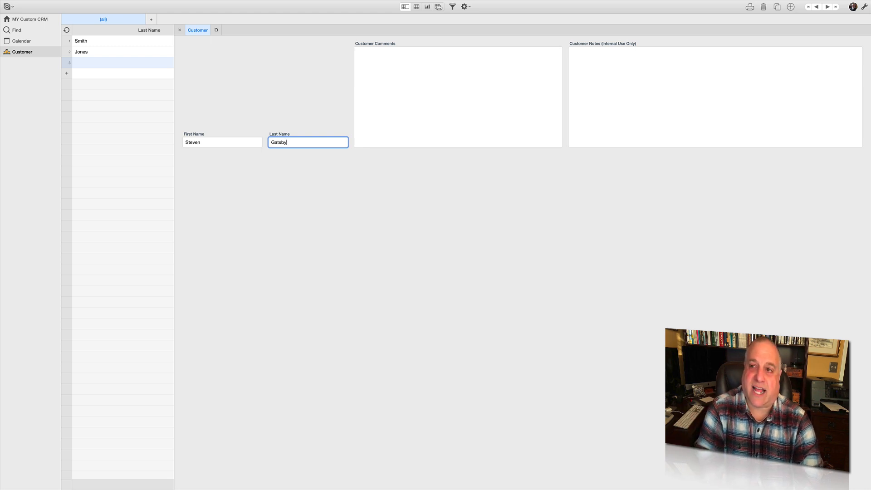
left_click(179, 31)
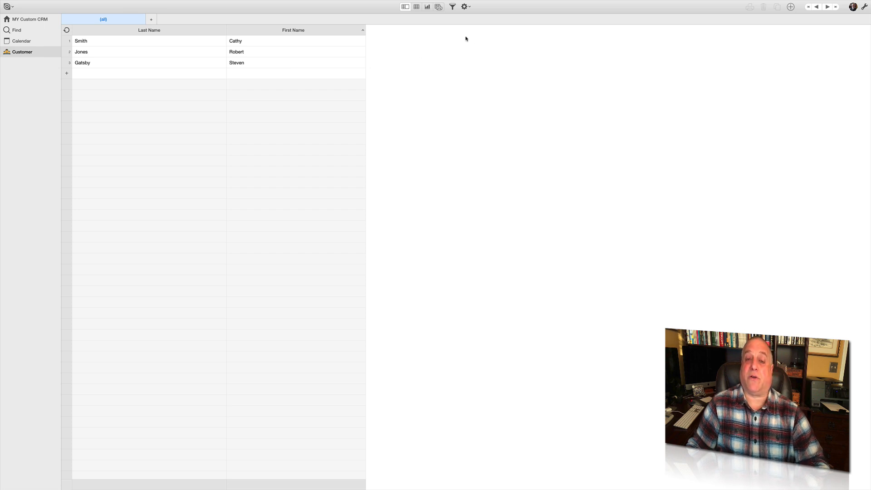
- Open the Customer table's field editor and review the First Name field's required setting, length limits and tooltip
left_click(464, 7)
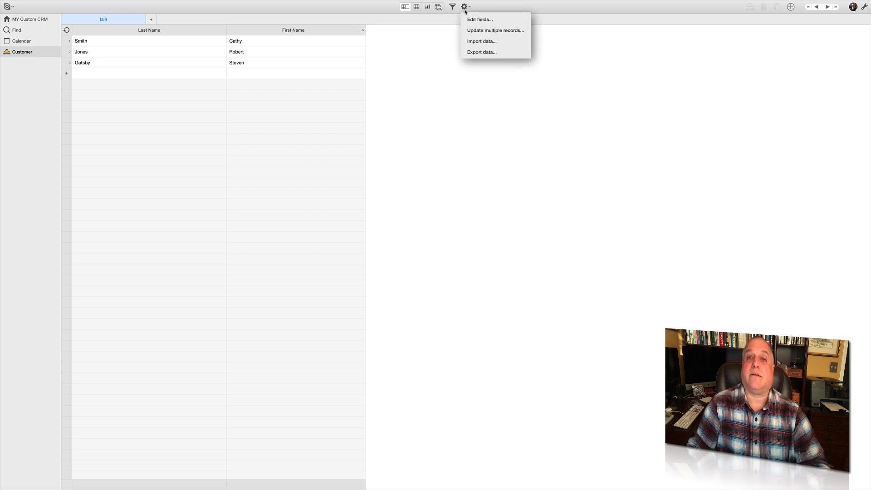
left_click(468, 20)
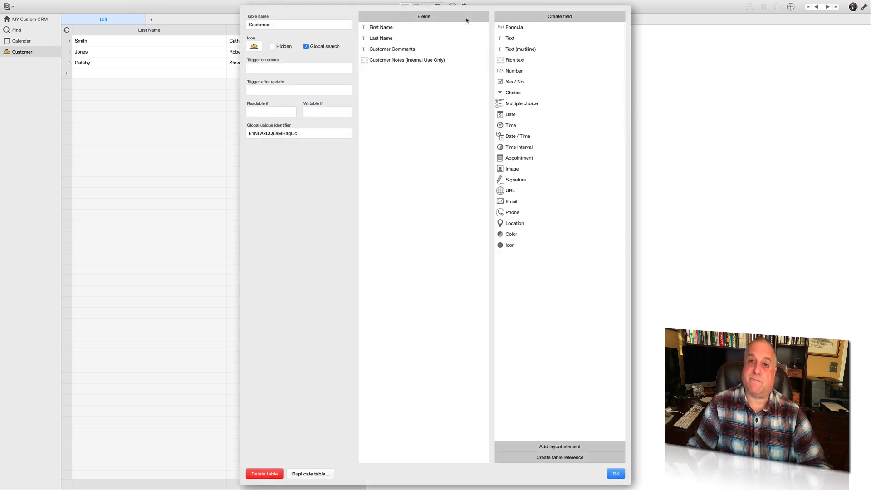
left_click(428, 26)
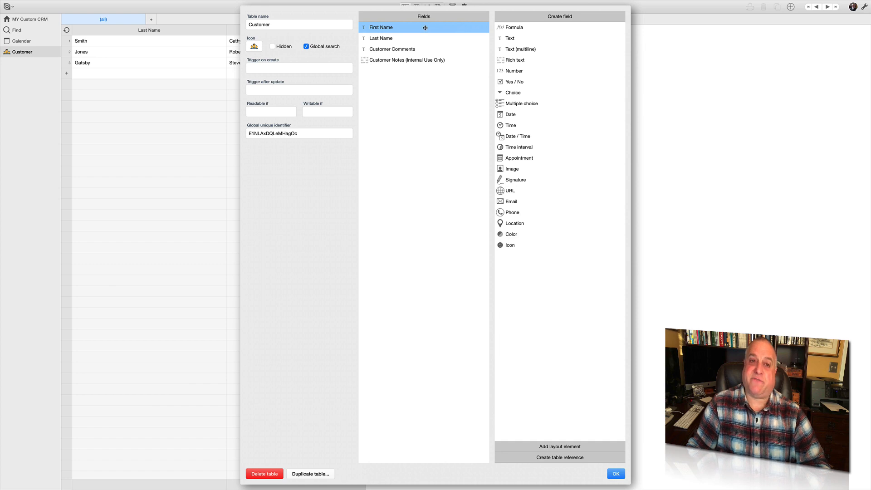
left_click(425, 28)
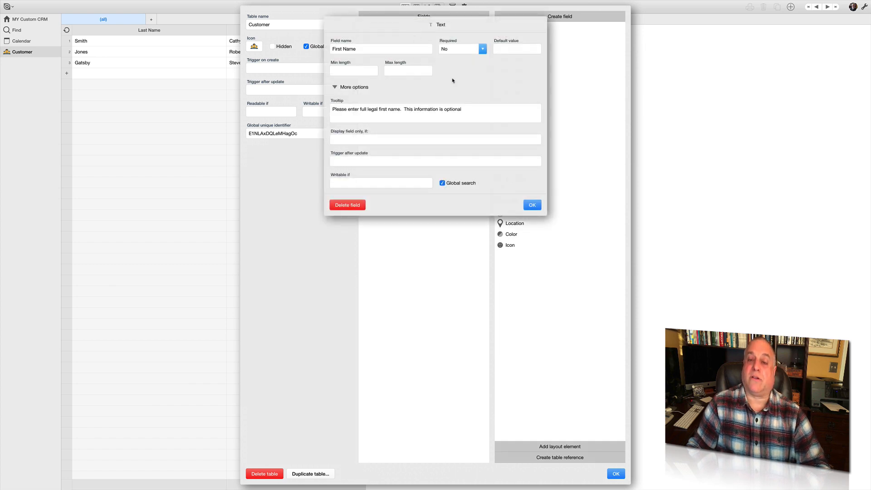
left_click(533, 206)
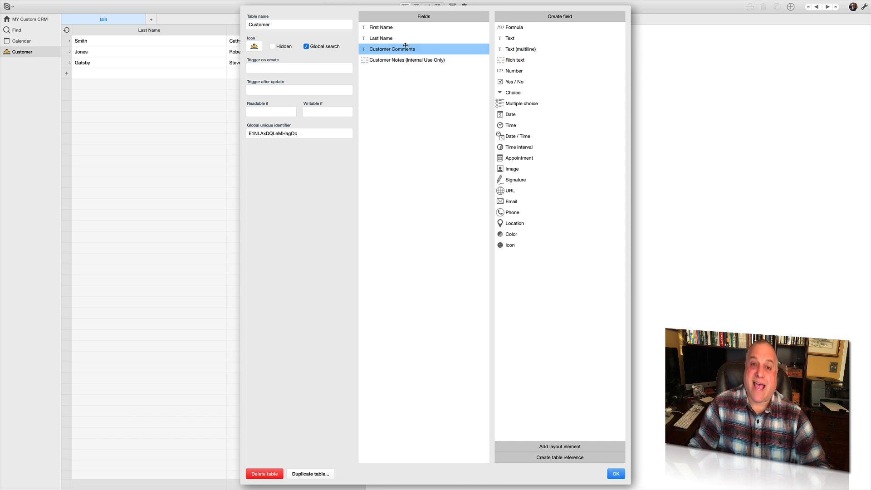
- Review the Customer Comments field's settings, close the field editor and go to the database home page
left_click(436, 50)
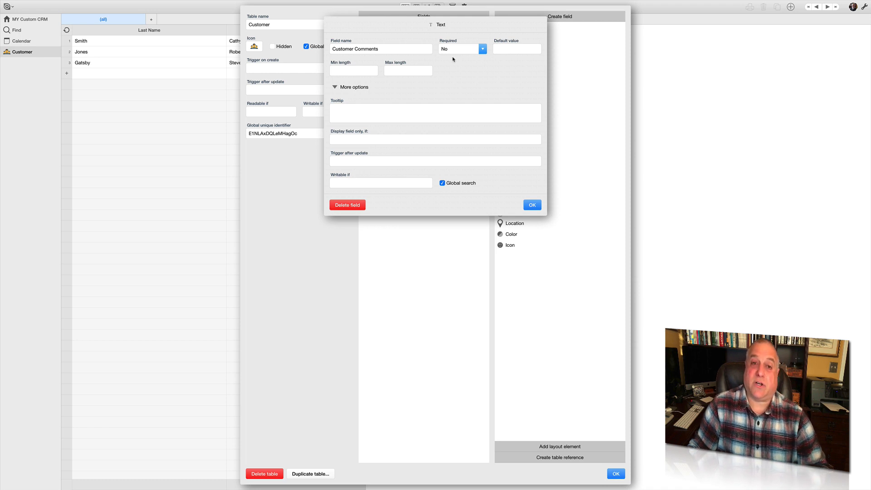
left_click(539, 206)
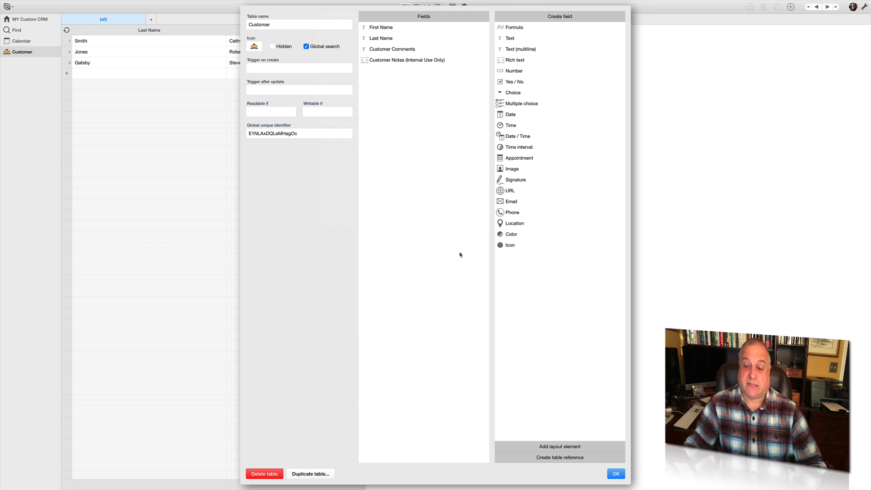
left_click(615, 473)
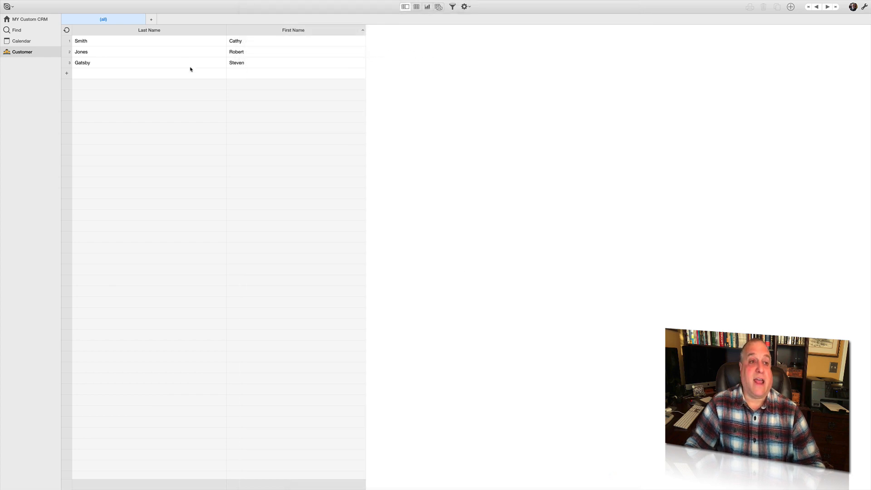
left_click(31, 19)
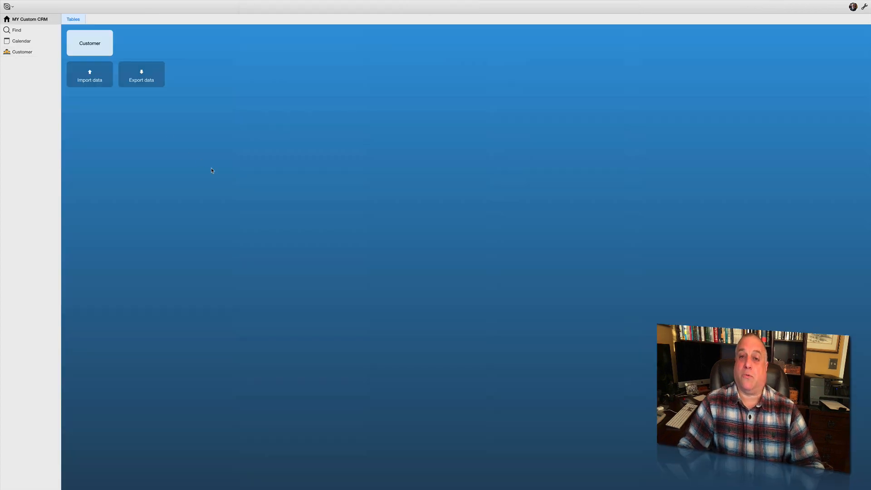